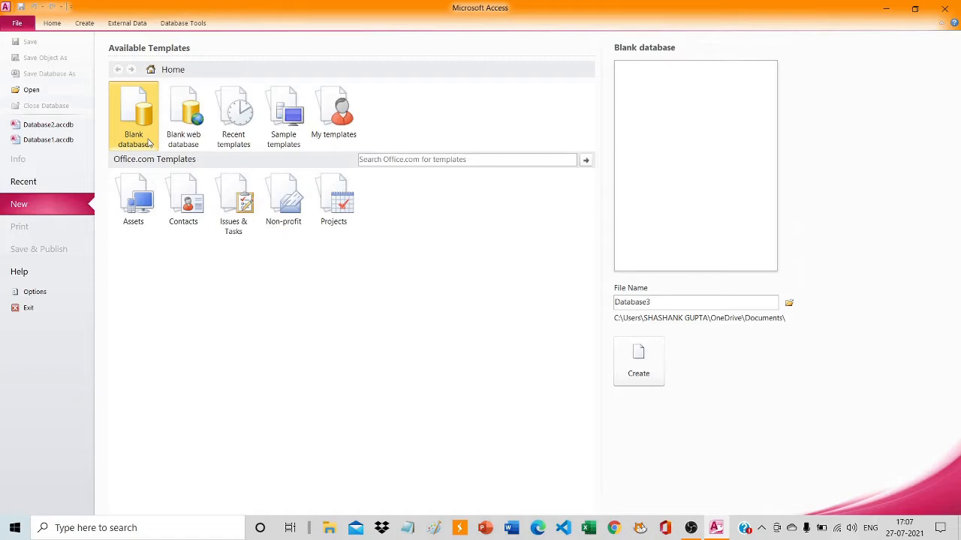
# Create a blank database and start a second table in Design view.
pyautogui.click(654, 367)
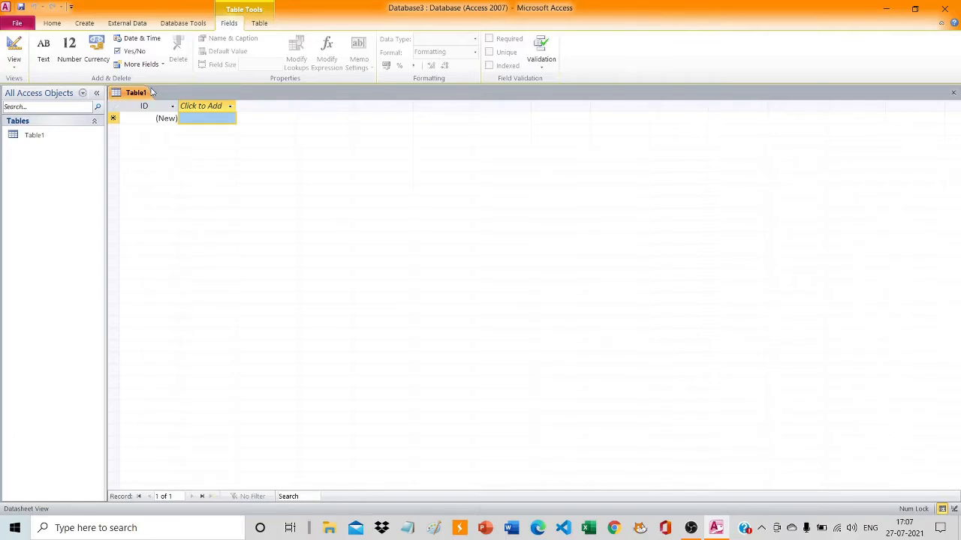
pyautogui.click(91, 26)
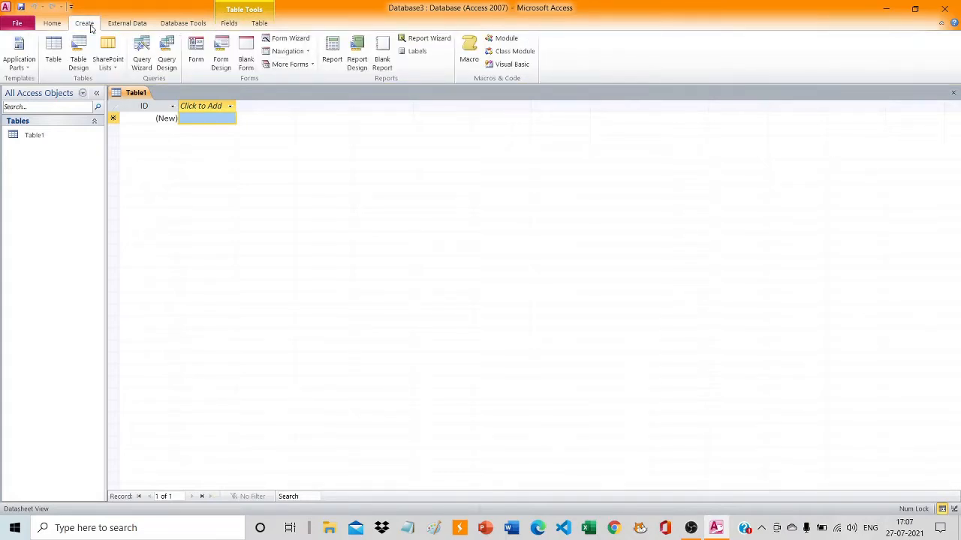
pyautogui.click(78, 64)
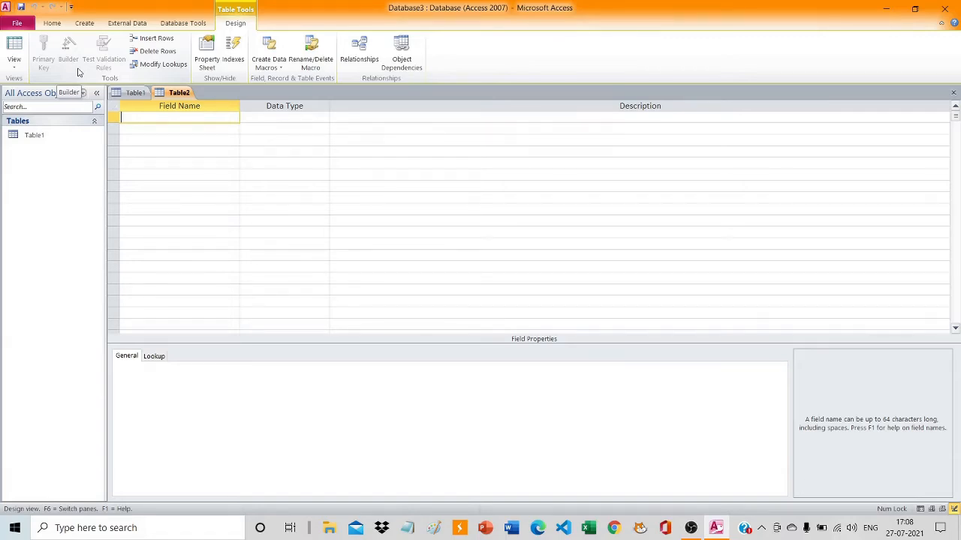
# Add a first field named Stu_id to the new table with the Number data type.
pyautogui.write('Stu_id')
pyautogui.click(259, 117)
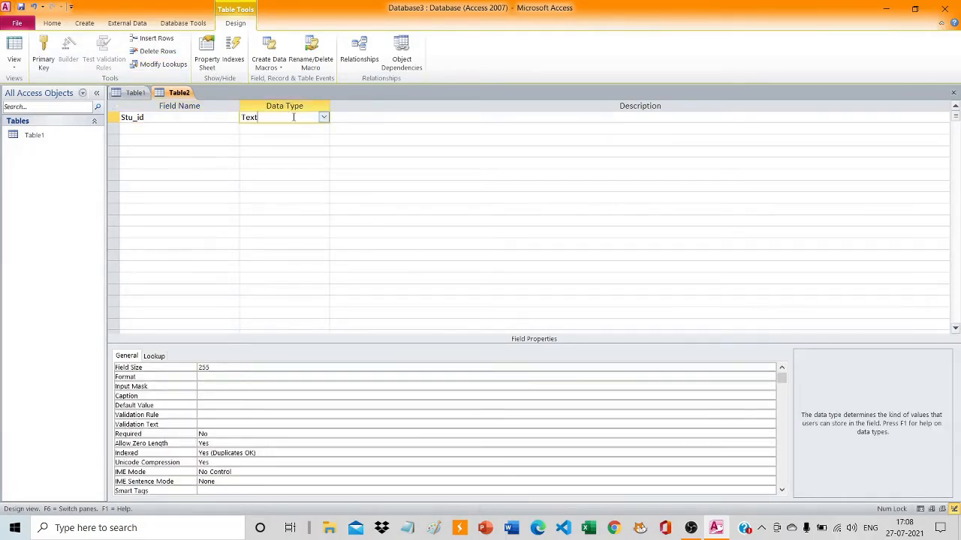
pyautogui.click(324, 118)
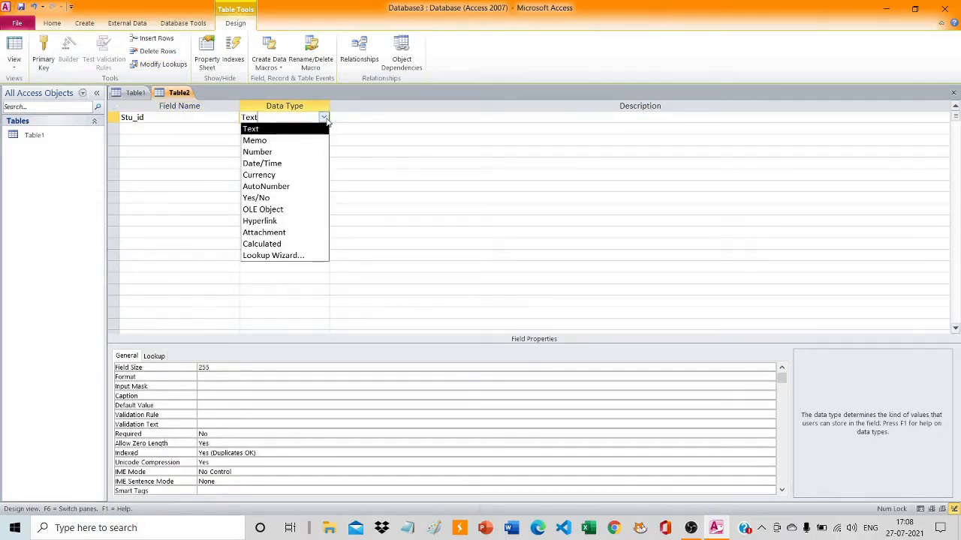
pyautogui.click(293, 156)
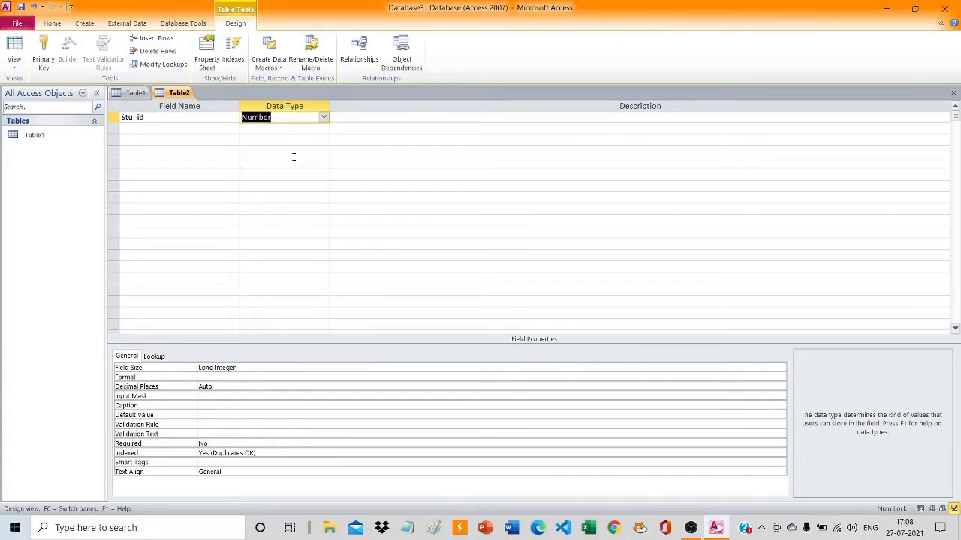
# Add a field named Stu_Name with the Text data type below Stu_id.
pyautogui.click(193, 131)
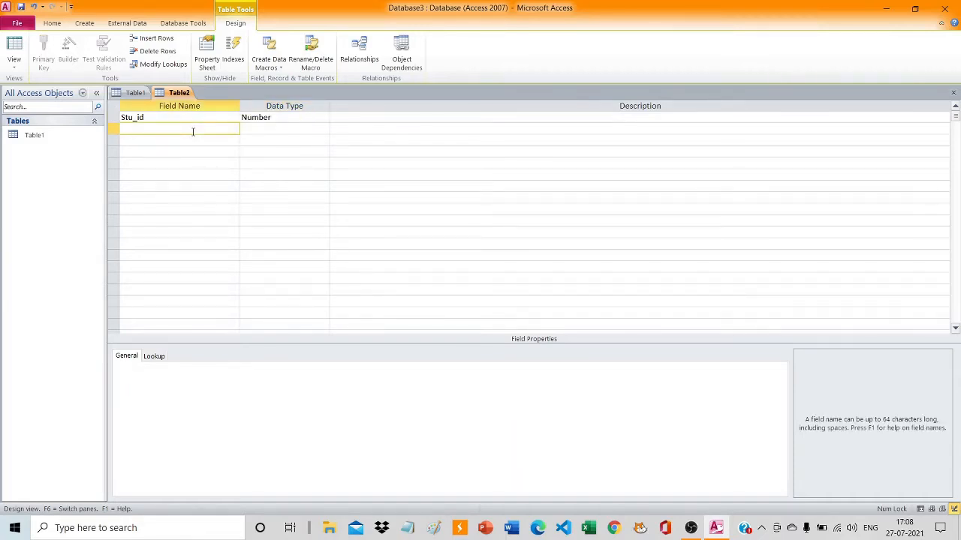
pyautogui.write('Stu_Name')
pyautogui.click(265, 127)
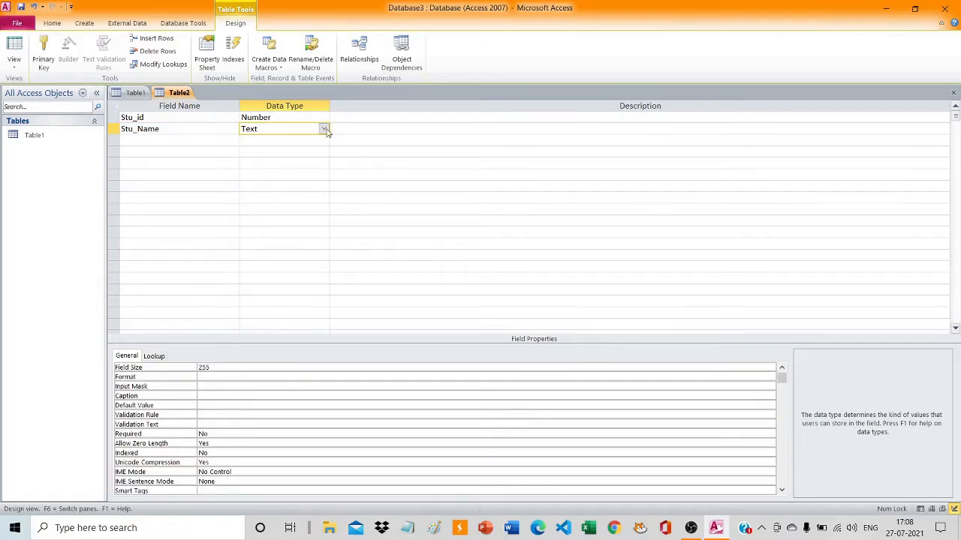
# Add a field named Stu_F_name with the Text data type below Stu_Name.
pyautogui.click(200, 140)
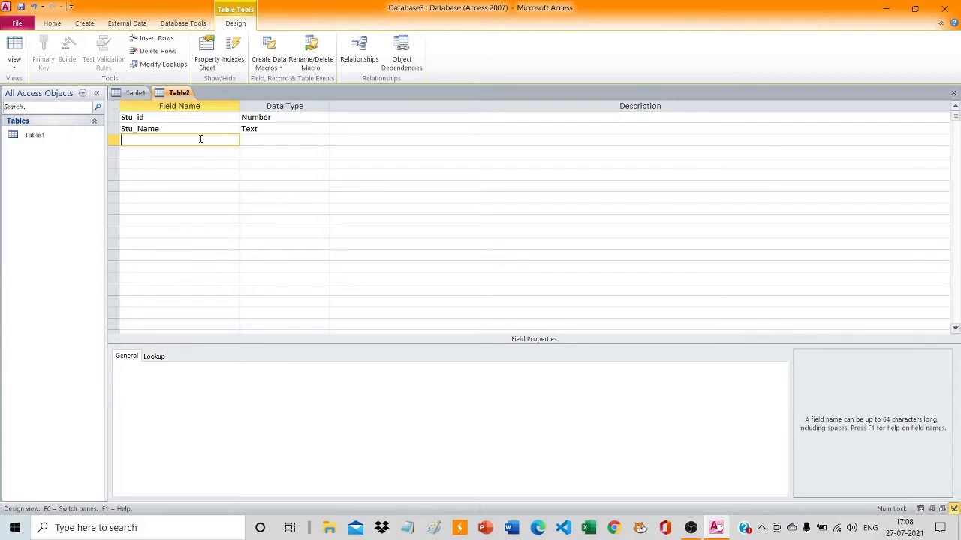
pyautogui.write('Stu_F_name')
pyautogui.click(312, 143)
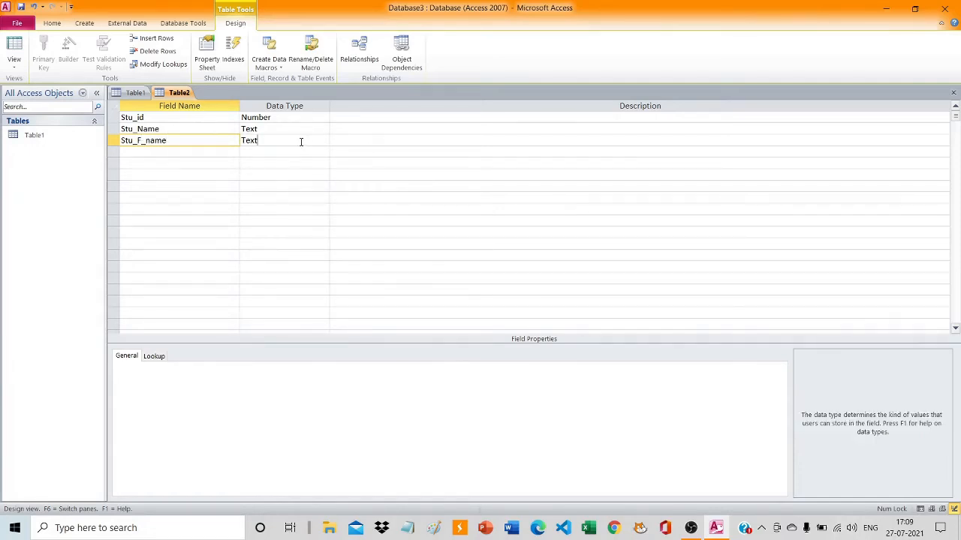
# Add a field named Stu-M_name with the Text data type below Stu_F_name.
pyautogui.click(202, 156)
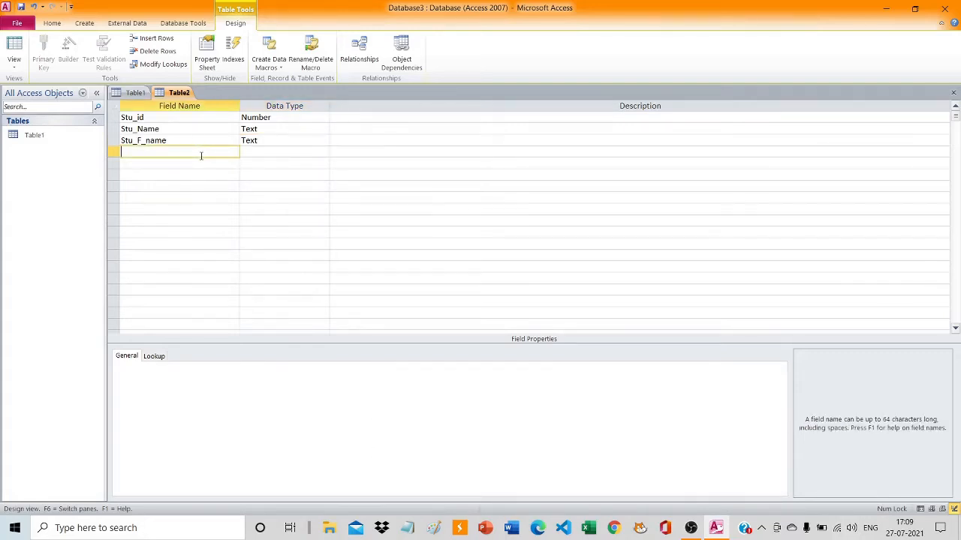
pyautogui.write('Stu-M_name')
pyautogui.press('Return')
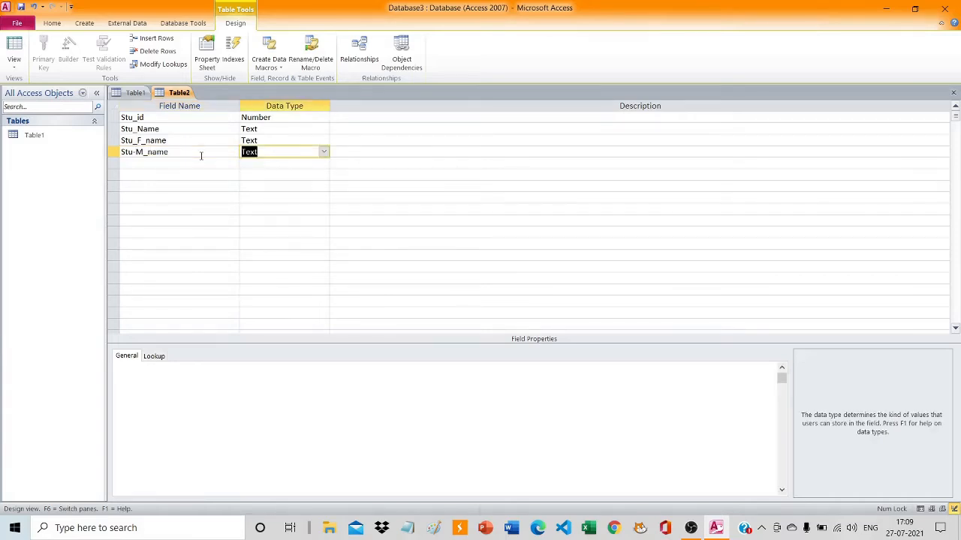
# Add a field named Stud_DOB below Stu-M_name with the Date/Time data type.
pyautogui.click(208, 164)
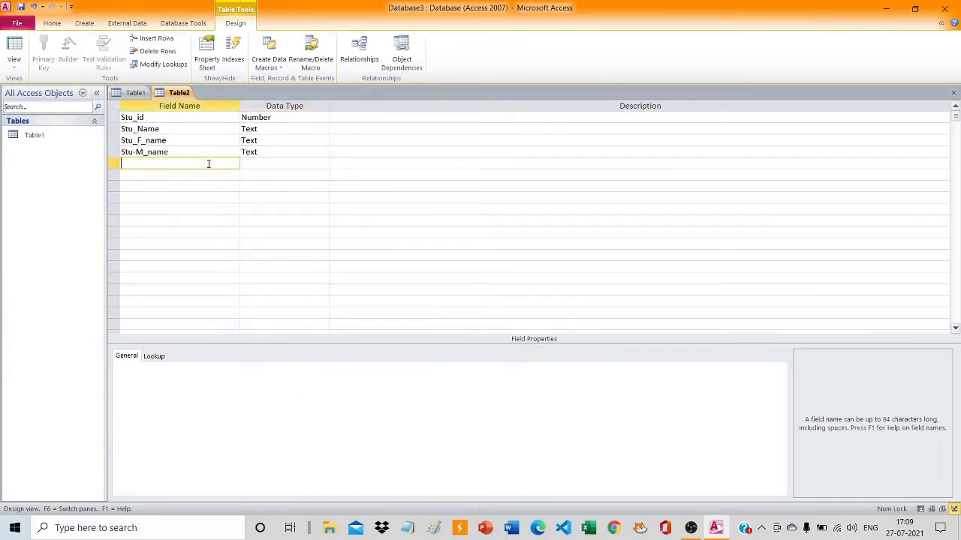
pyautogui.write('Stud-_DOB')
pyautogui.press('Tab')
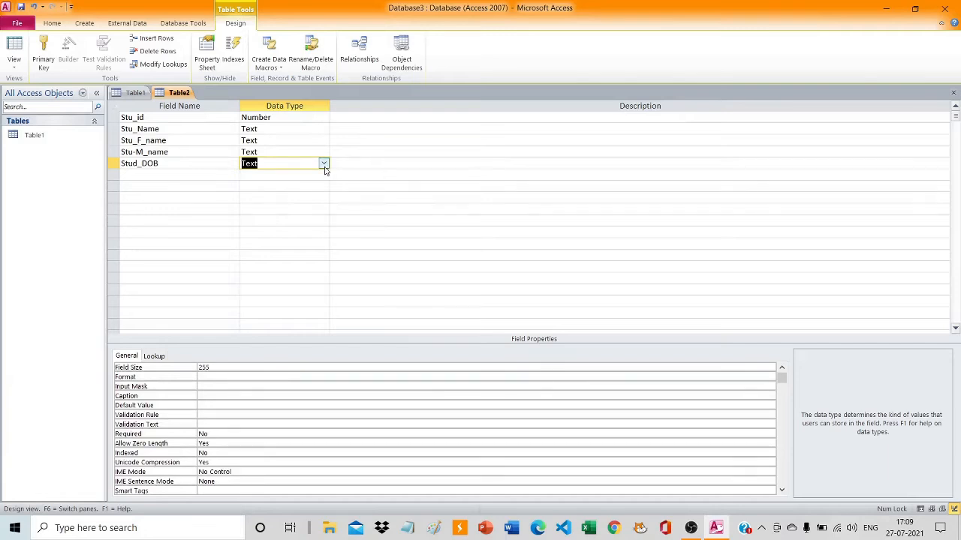
pyautogui.click(323, 162)
pyautogui.click(287, 211)
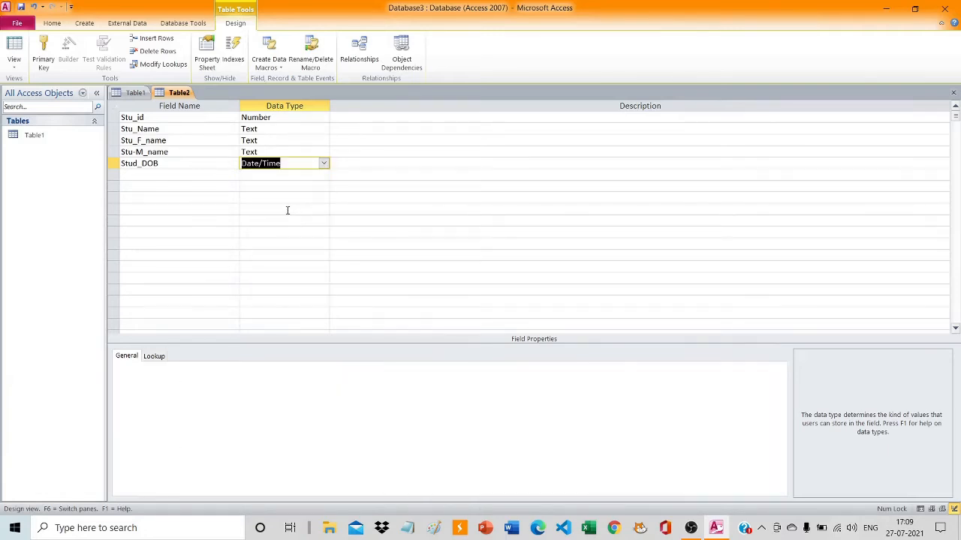
# Add a field named Stu_age below Stud_DOB with the Number data type.
pyautogui.click(191, 176)
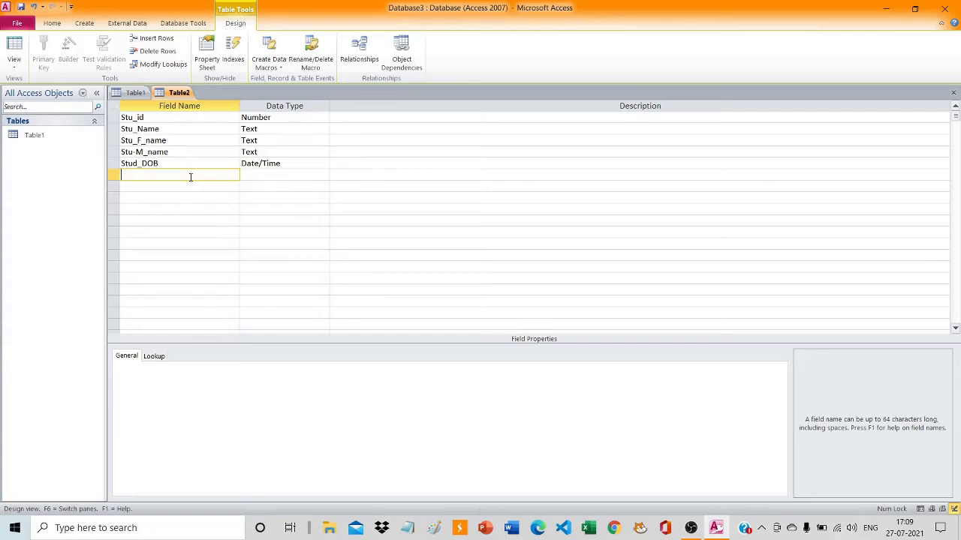
pyautogui.write('Stu_age')
pyautogui.press('Tab')
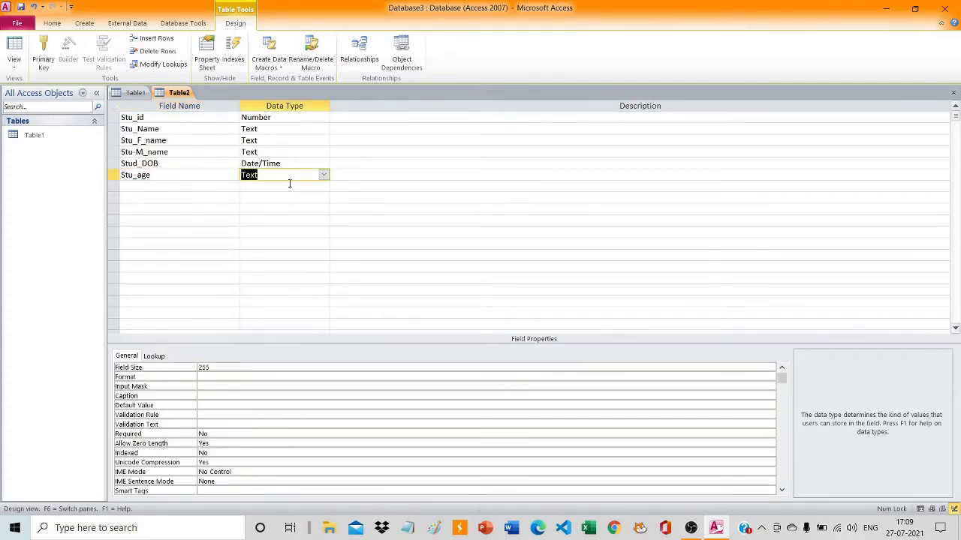
pyautogui.click(324, 175)
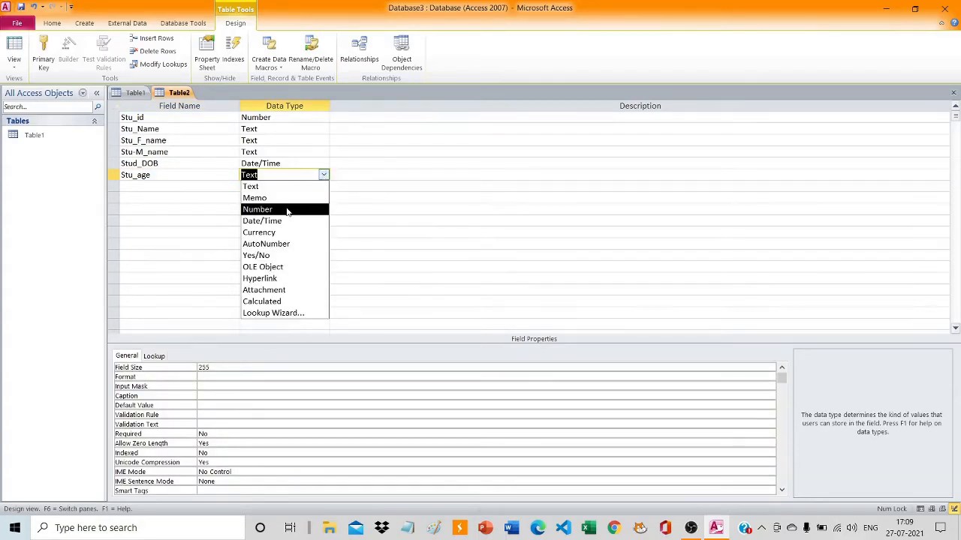
pyautogui.click(287, 209)
# Add a field named Stu_FPno below Stu_age with the Number data type.
pyautogui.click(188, 187)
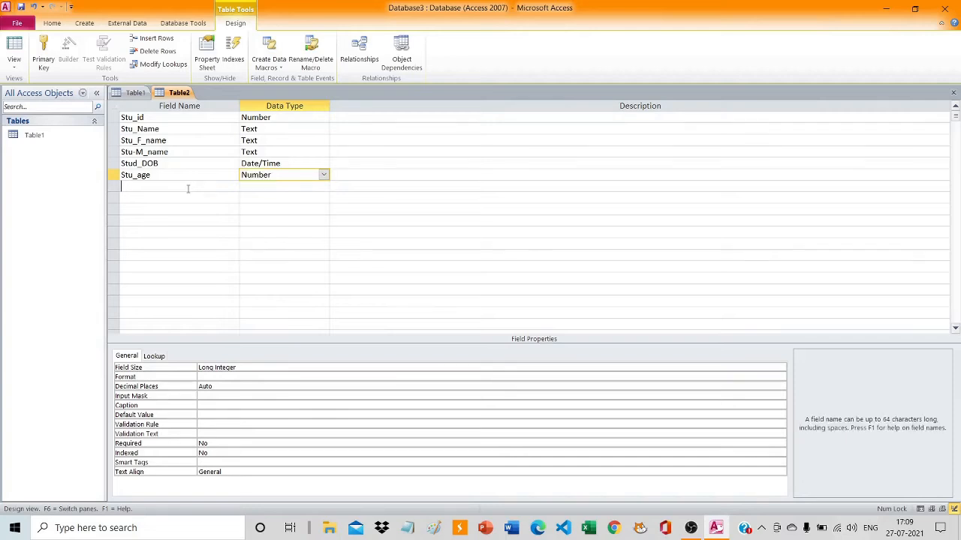
pyautogui.write('ST')
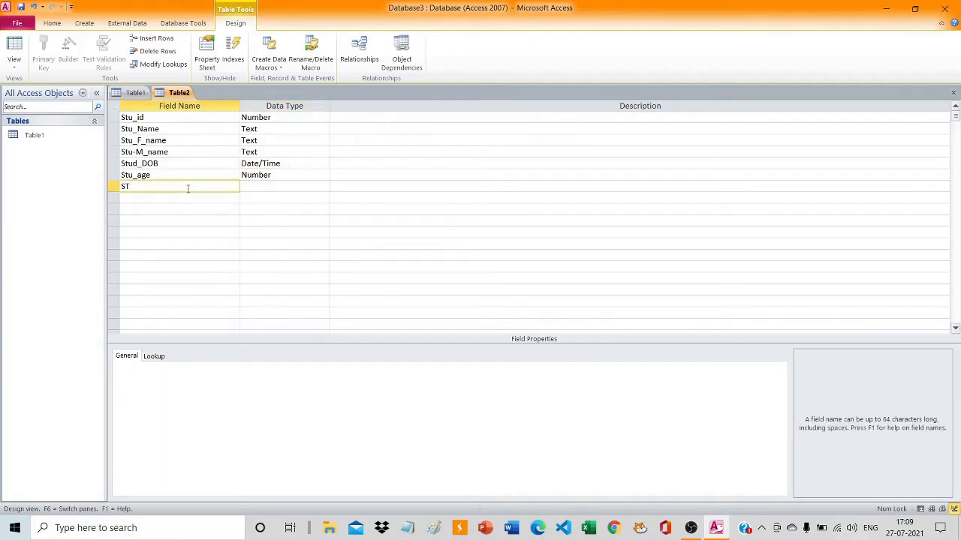
pyautogui.press('BackSpace')
pyautogui.write('tu_FPno')
pyautogui.click(244, 188)
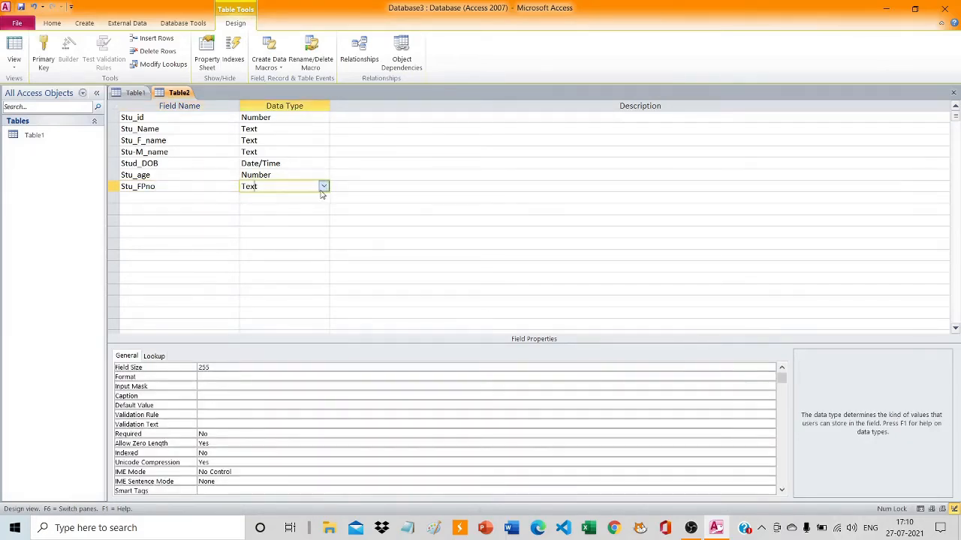
pyautogui.click(322, 186)
pyautogui.click(306, 219)
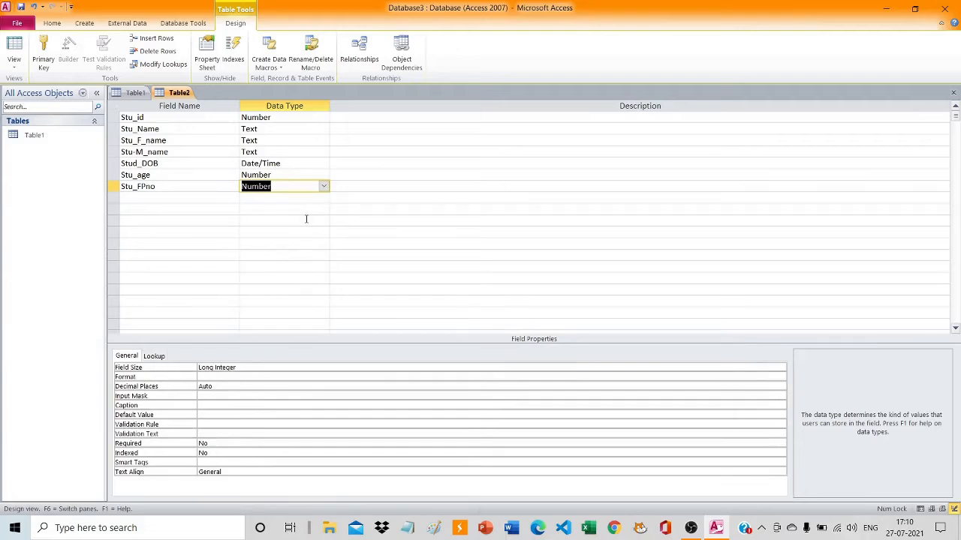
# Add a field named Stu_MPno below Stu_FPno with the Number data type.
pyautogui.click(189, 199)
pyautogui.write('S')
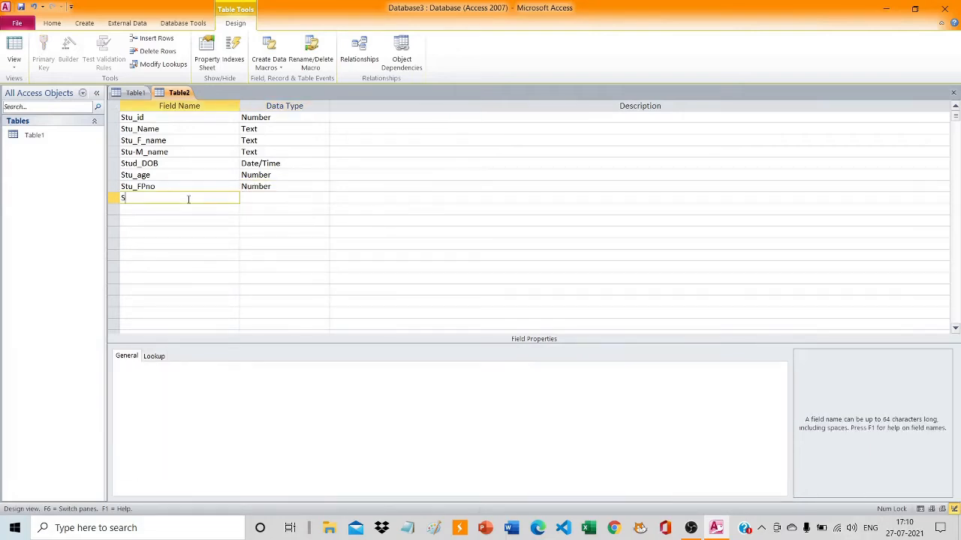
pyautogui.write('tu_MPno')
pyautogui.click(270, 198)
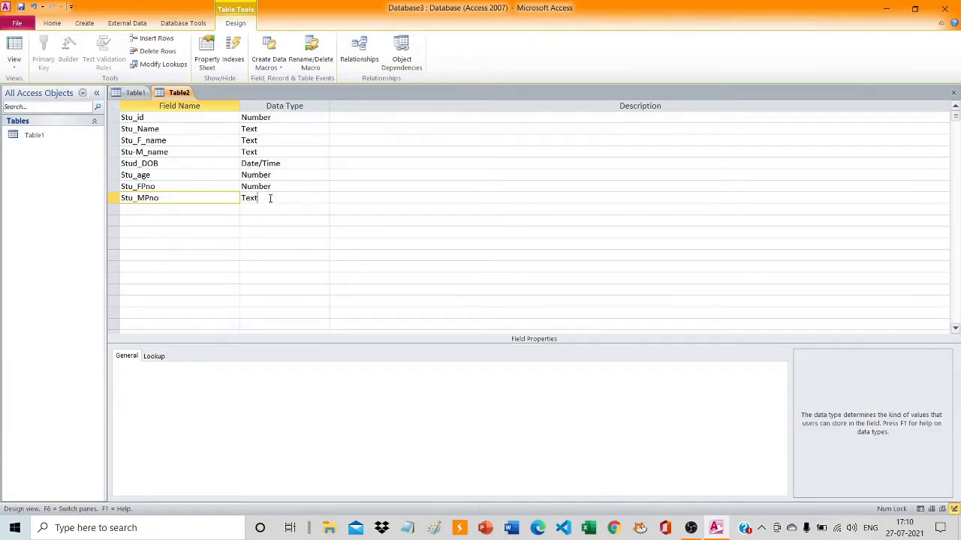
pyautogui.click(323, 198)
pyautogui.click(291, 232)
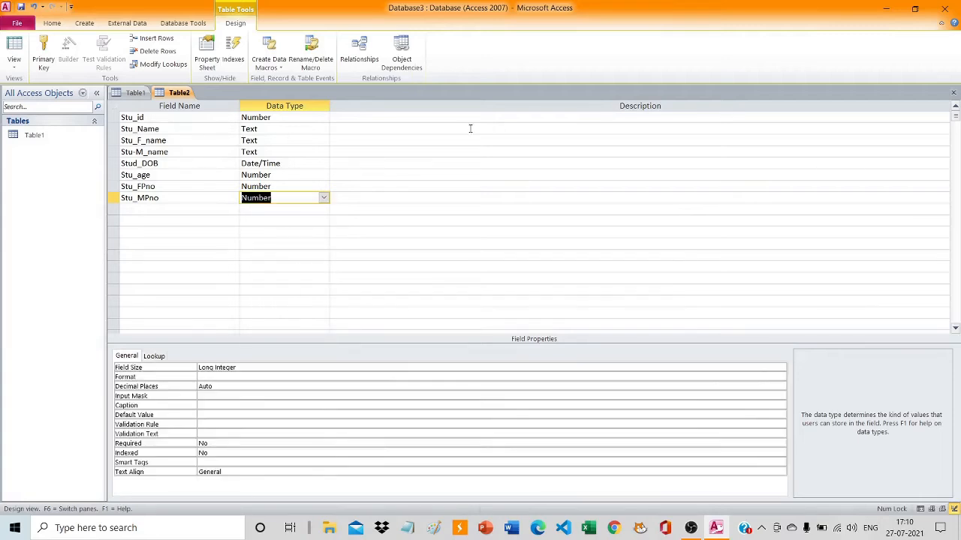
# Choose Long Integer as the field size of the Stu_id field.
pyautogui.click(457, 129)
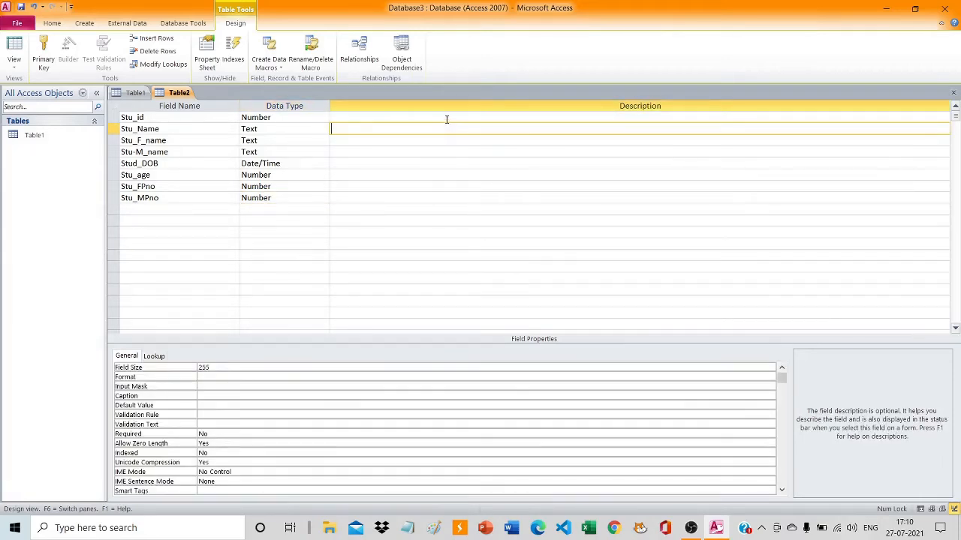
pyautogui.click(447, 119)
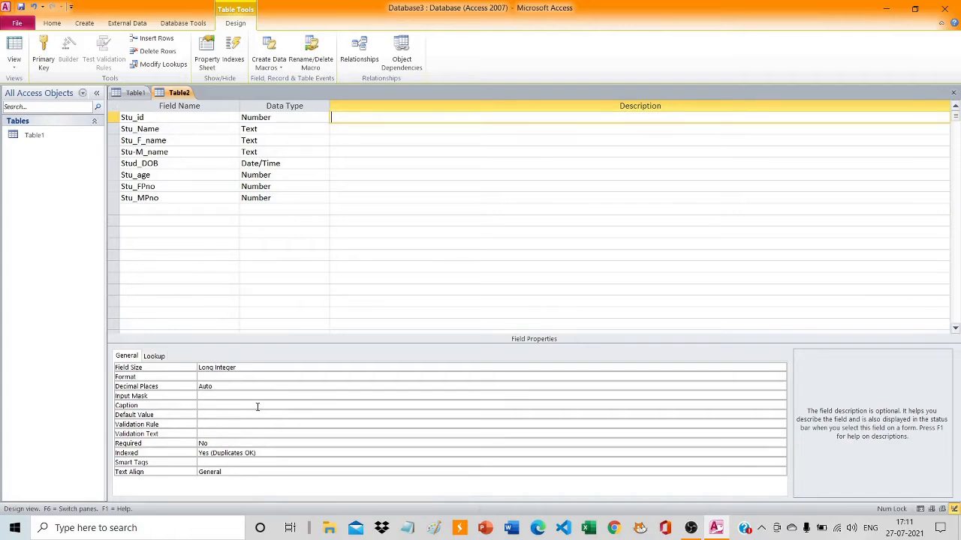
pyautogui.click(256, 369)
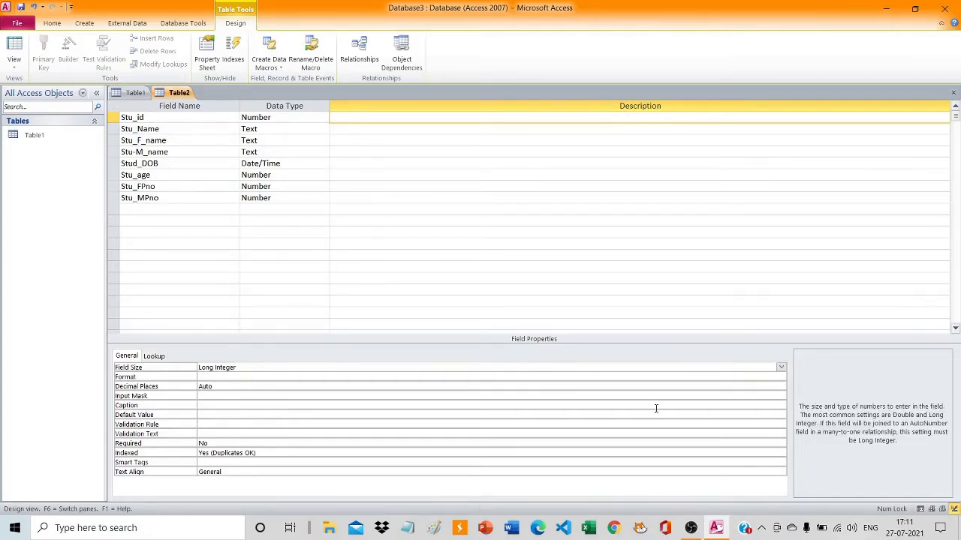
pyautogui.click(780, 368)
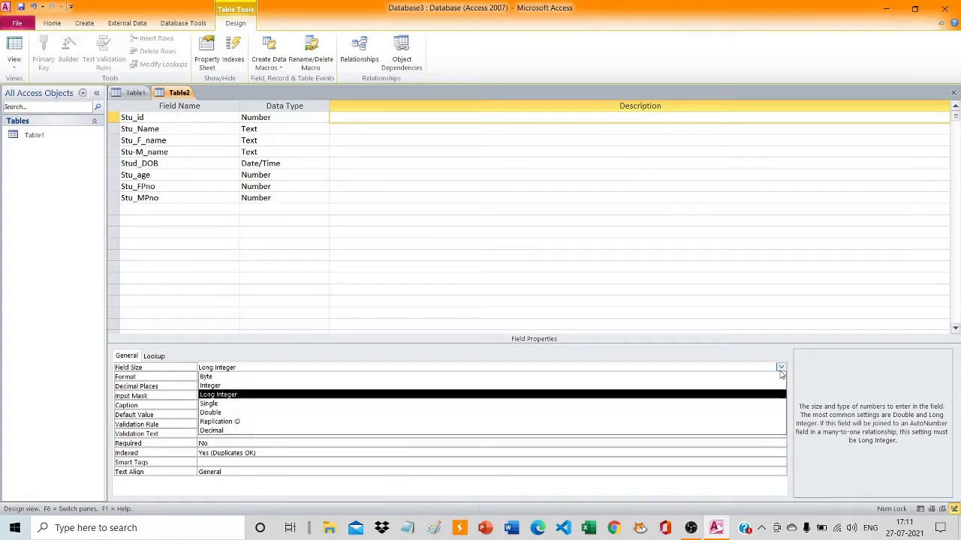
pyautogui.click(712, 394)
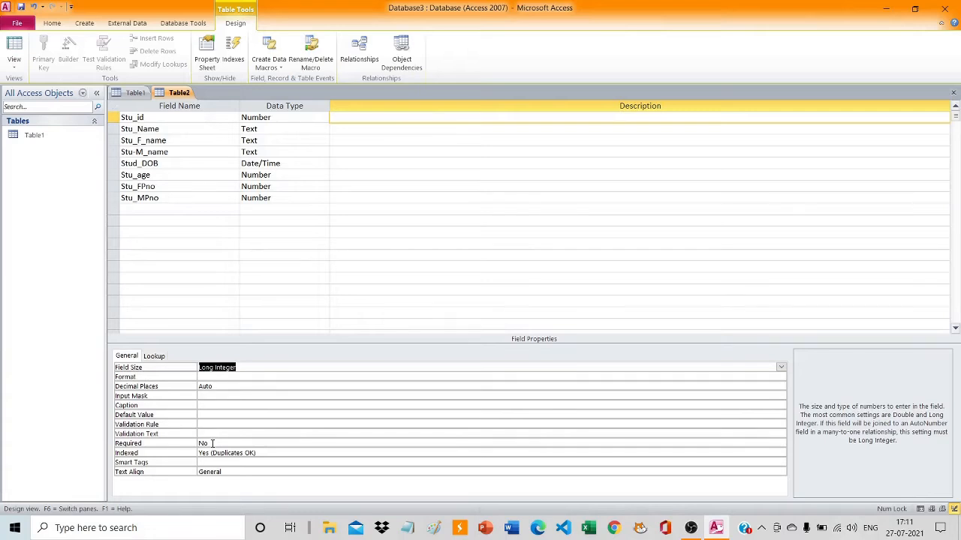
# Set the Required property of the Stu_id field to Yes.
pyautogui.click(212, 444)
pyautogui.press('BackSpace')
pyautogui.press('BackSpace')
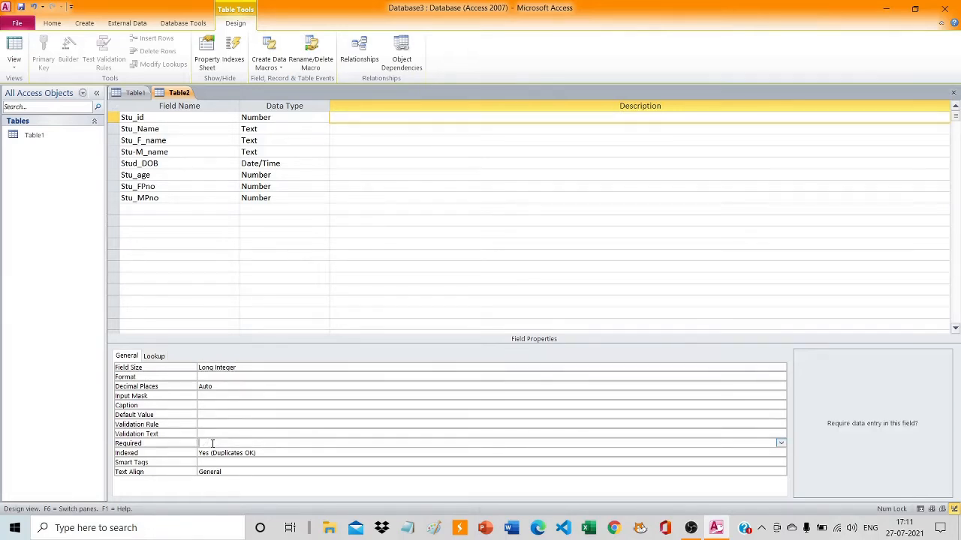
pyautogui.write('Yes')
# Give the Stu_id field the caption "STudent ID".
pyautogui.click(231, 406)
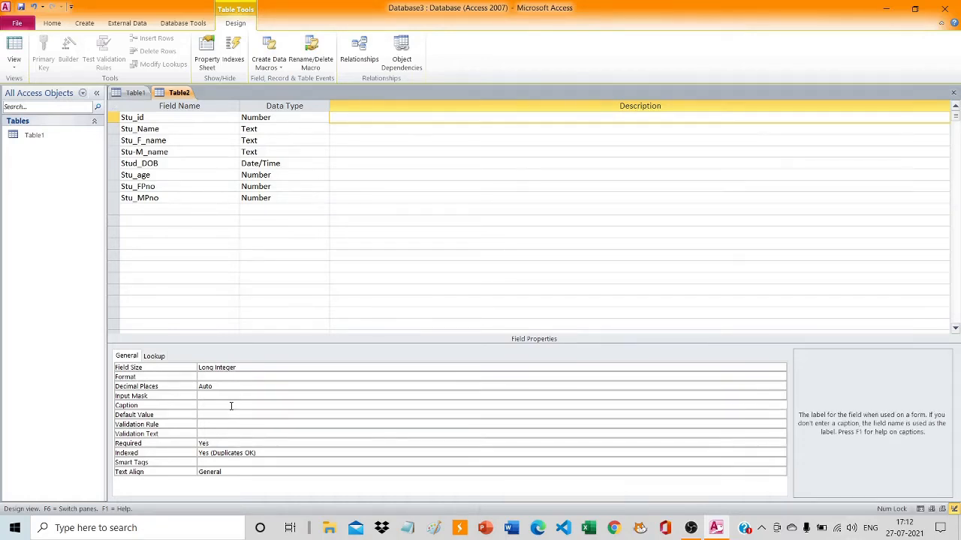
pyautogui.write('STudent ID')
# Set the default value of the Stu_id field to 0.
pyautogui.click(277, 416)
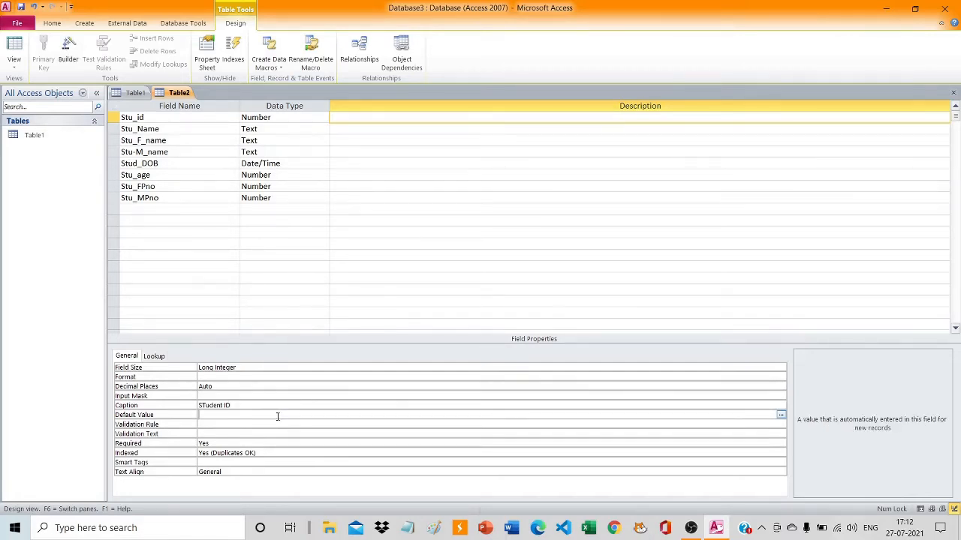
pyautogui.write('ze')
pyautogui.press('BackSpace')
pyautogui.press('BackSpace')
pyautogui.write('0')
# Enter the validation rule >=0 for the Stu_id field, and select the Stu_Name field.
pyautogui.click(239, 425)
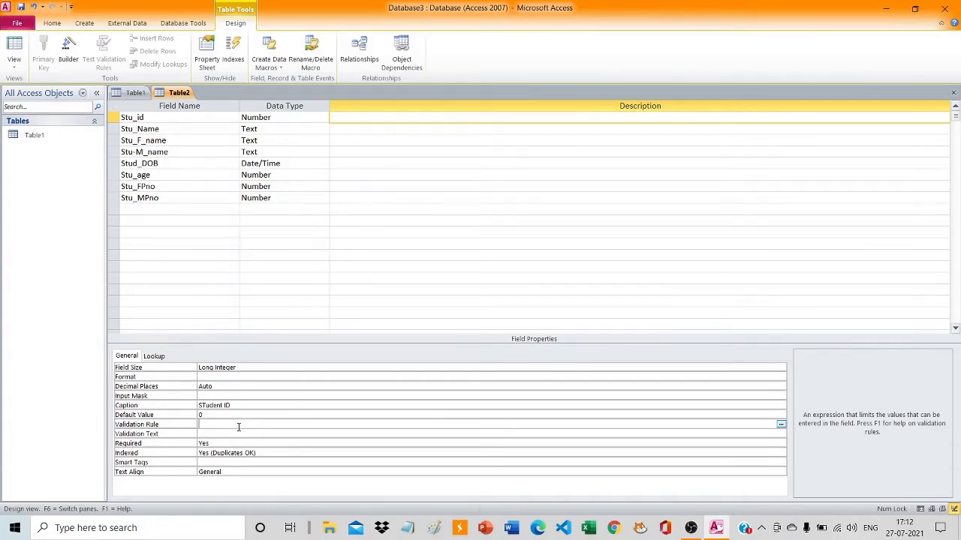
pyautogui.write('>=0')
pyautogui.click(114, 134)
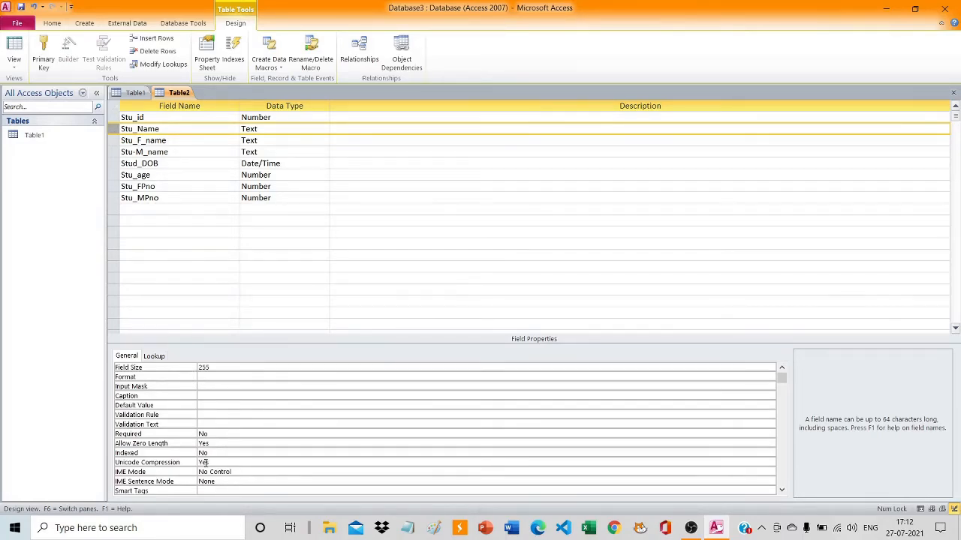
# Set the Required property of the Stu_Name field to Yes.
pyautogui.click(229, 435)
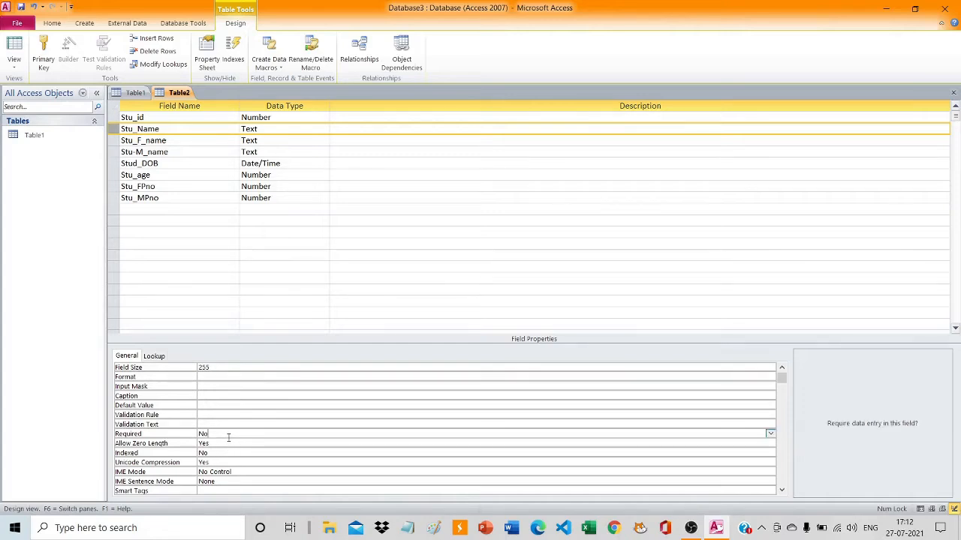
pyautogui.press('BackSpace')
pyautogui.press('BackSpace')
pyautogui.write('yes')
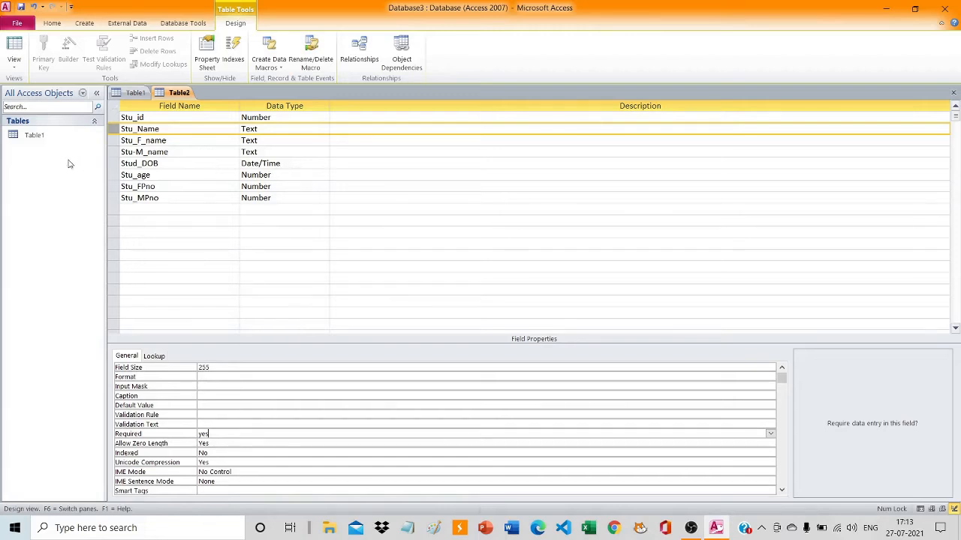
pyautogui.click(50, 136)
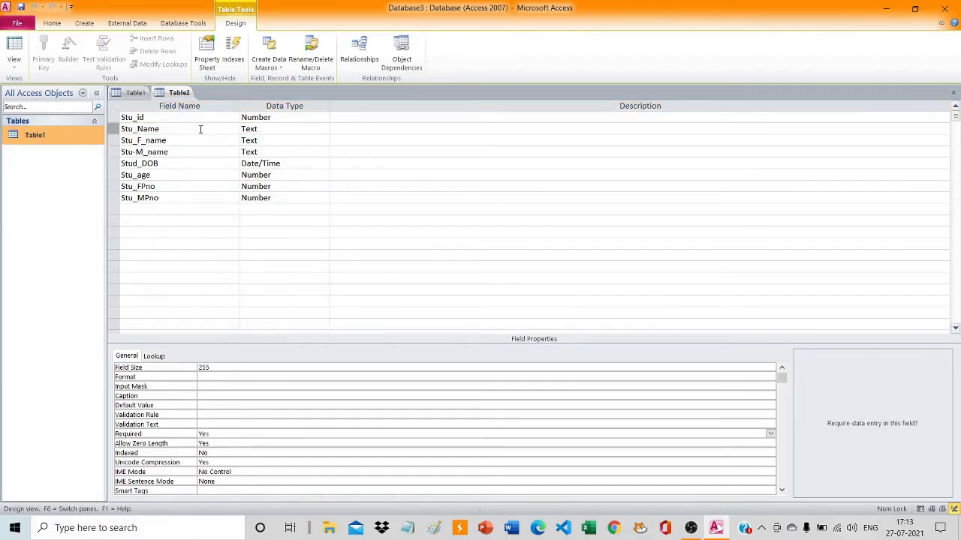
# Save the table under the name "Student detail" without letting the program create a primary key.
pyautogui.hotkey('ctrl', 's')
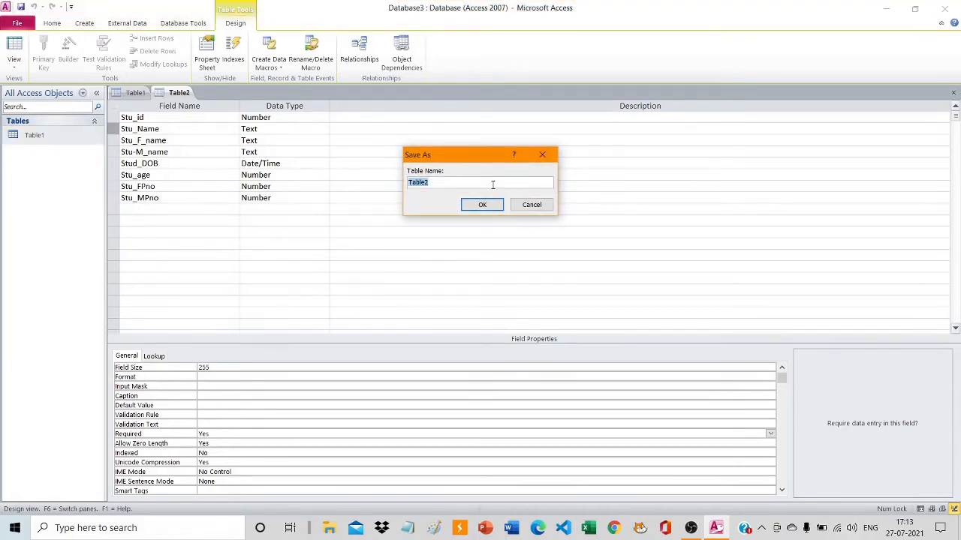
pyautogui.press('BackSpace')
pyautogui.write('Student detail')
pyautogui.click(491, 208)
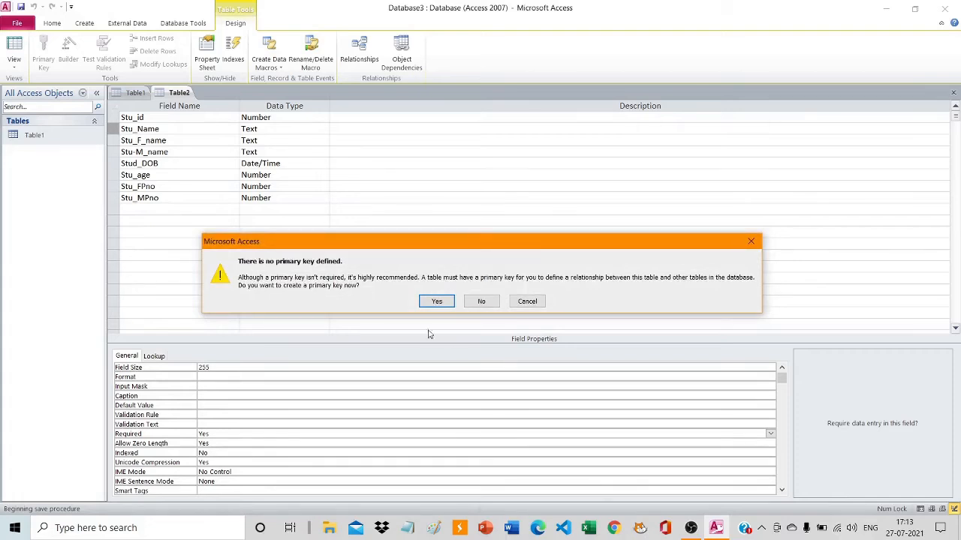
pyautogui.click(475, 302)
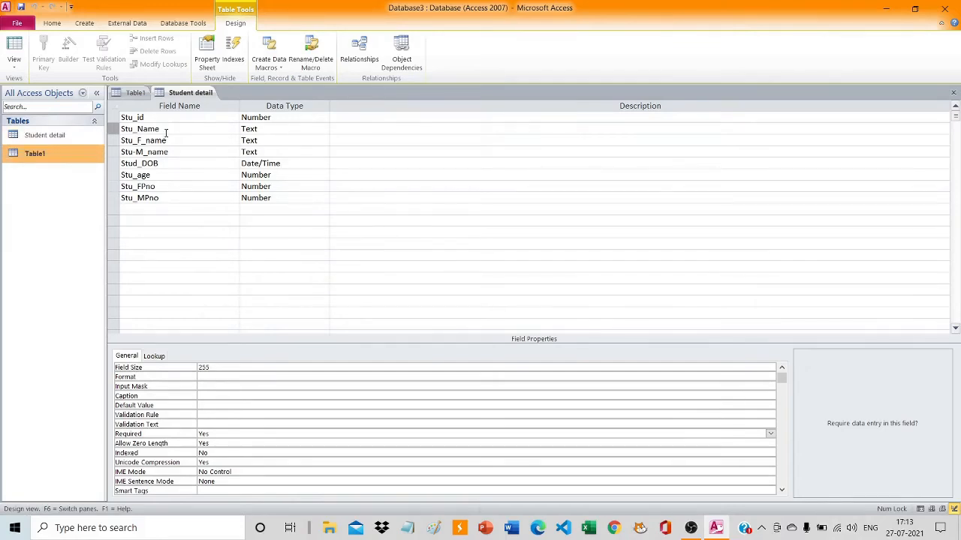
# Make the Stu_id field the primary key of the Student detail table.
pyautogui.click(113, 118)
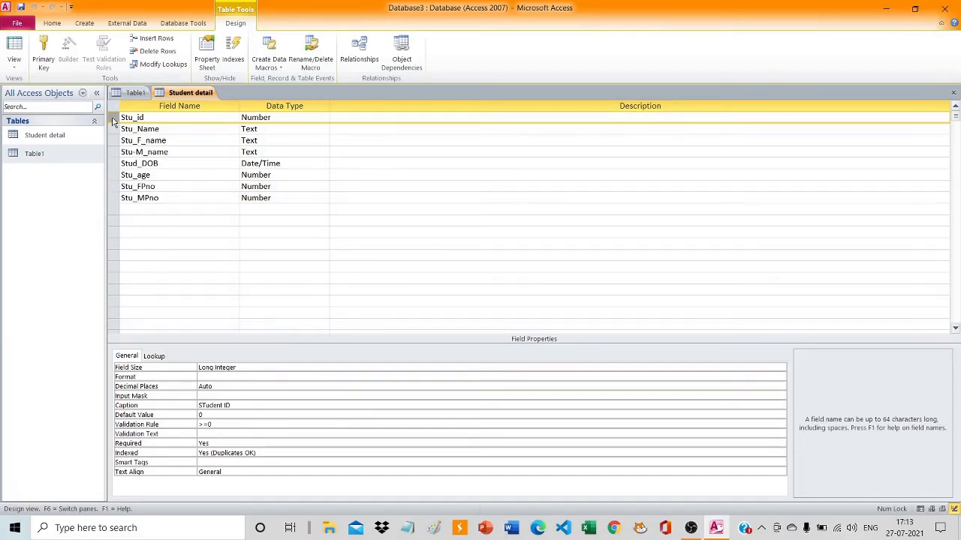
pyautogui.click(44, 64)
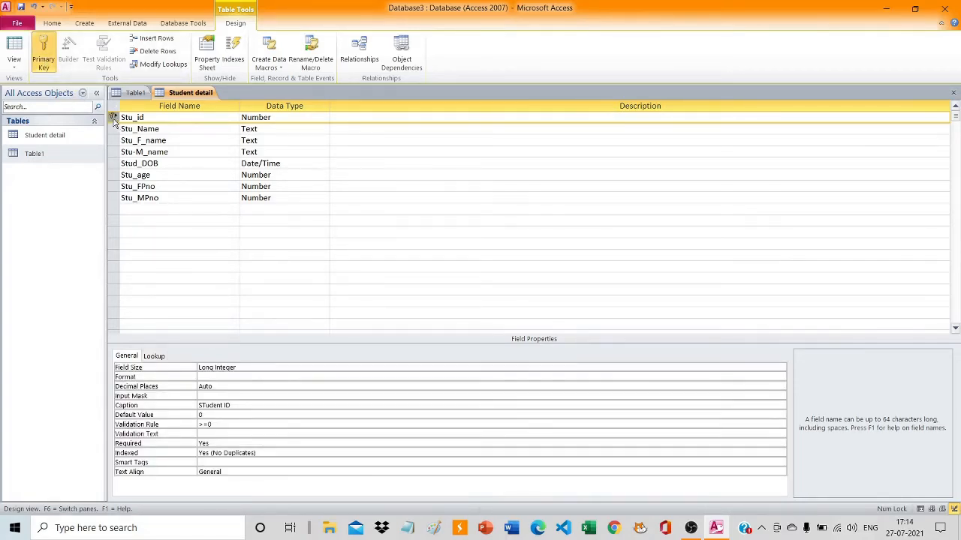
pyautogui.moveTo(115, 123)
pyautogui.click(67, 135)
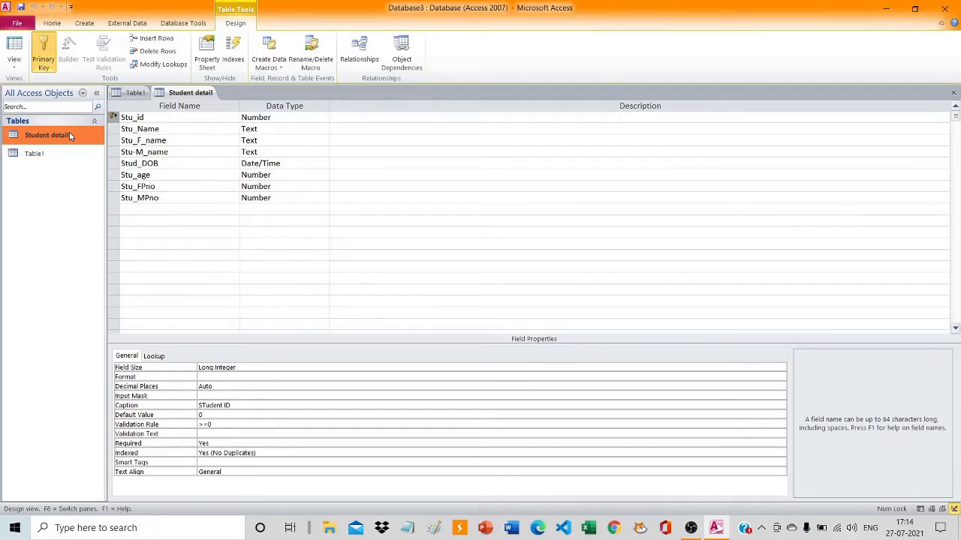
pyautogui.rightClick(69, 136)
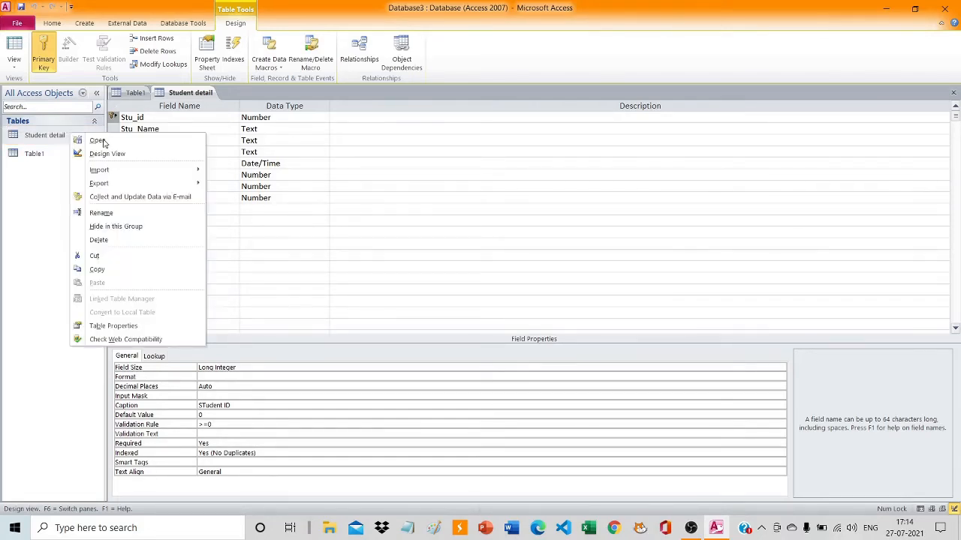
pyautogui.click(248, 256)
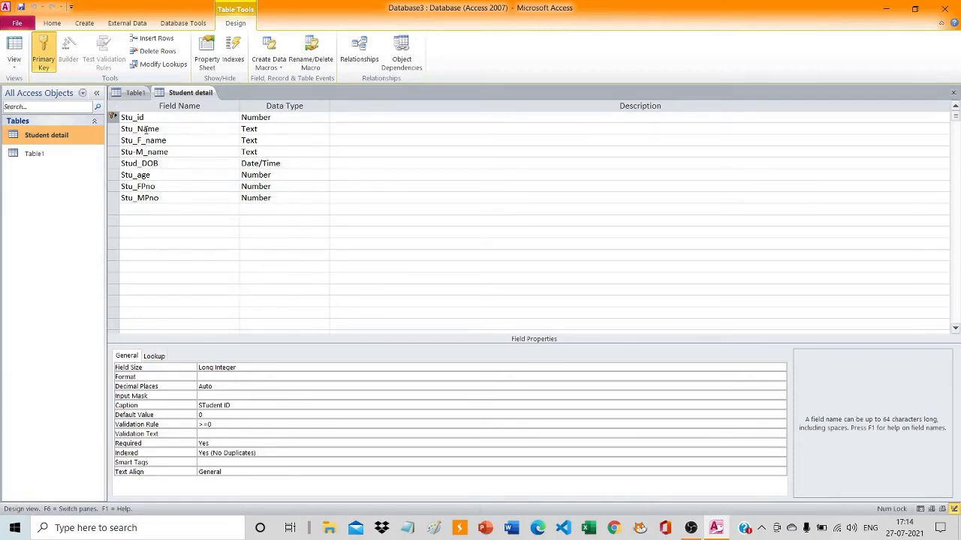
# Insert an empty row above the Stu_F_name field and delete it again.
pyautogui.click(180, 143)
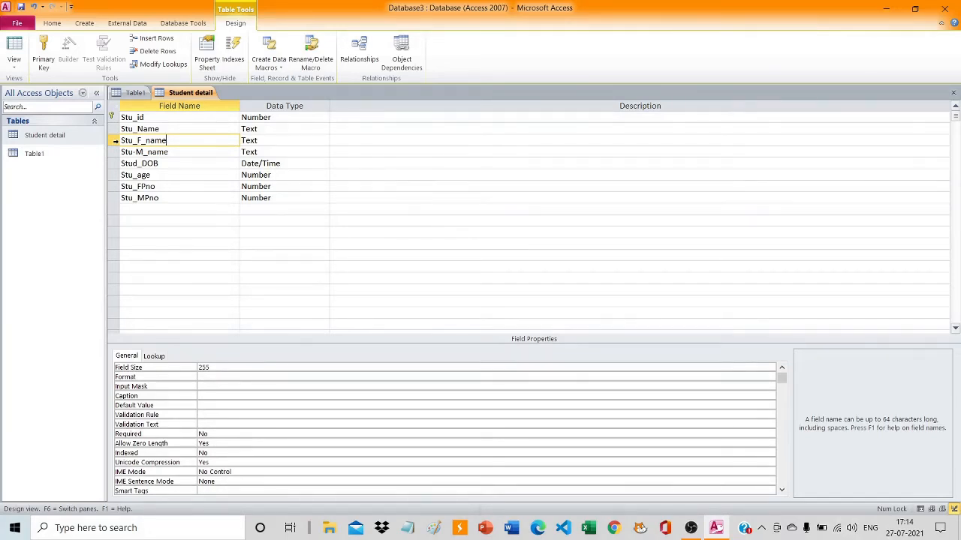
pyautogui.rightClick(115, 141)
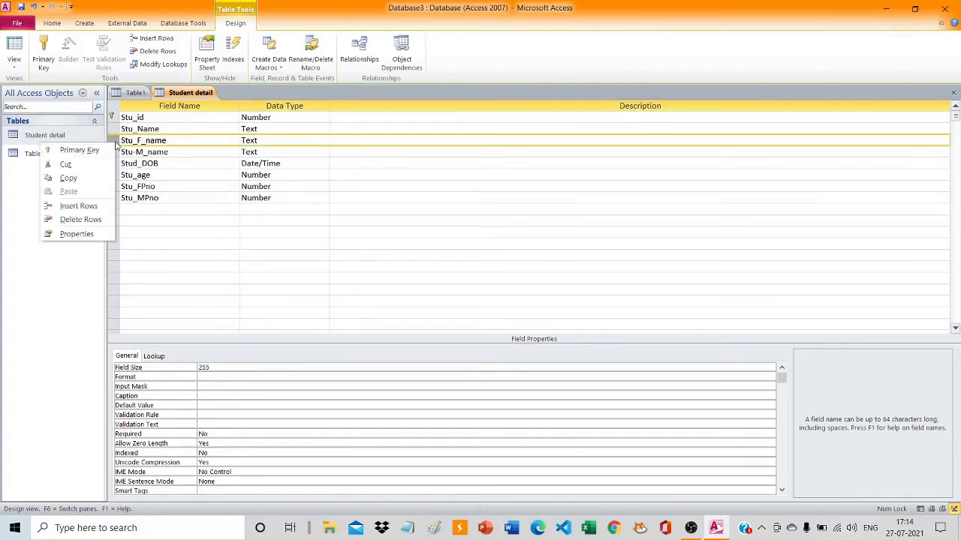
pyautogui.click(77, 205)
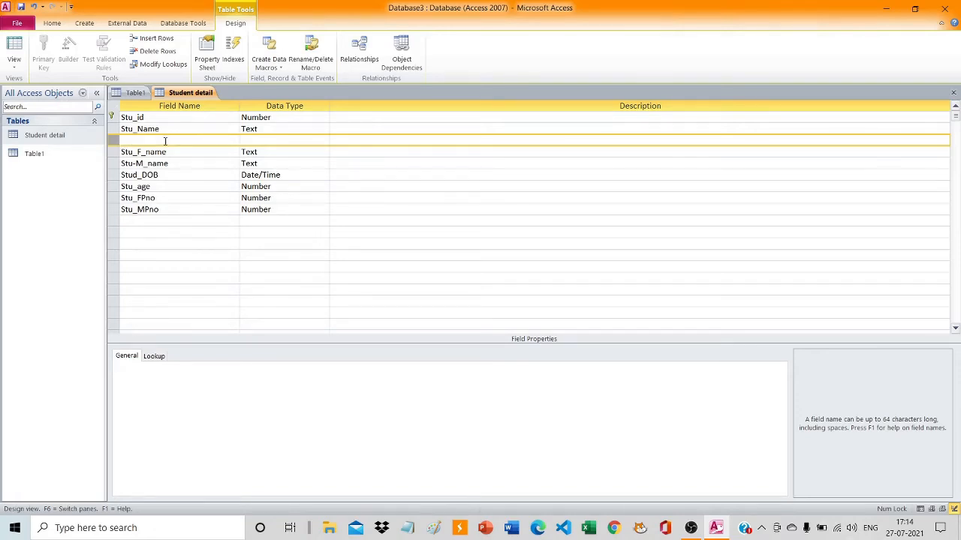
pyautogui.rightClick(113, 143)
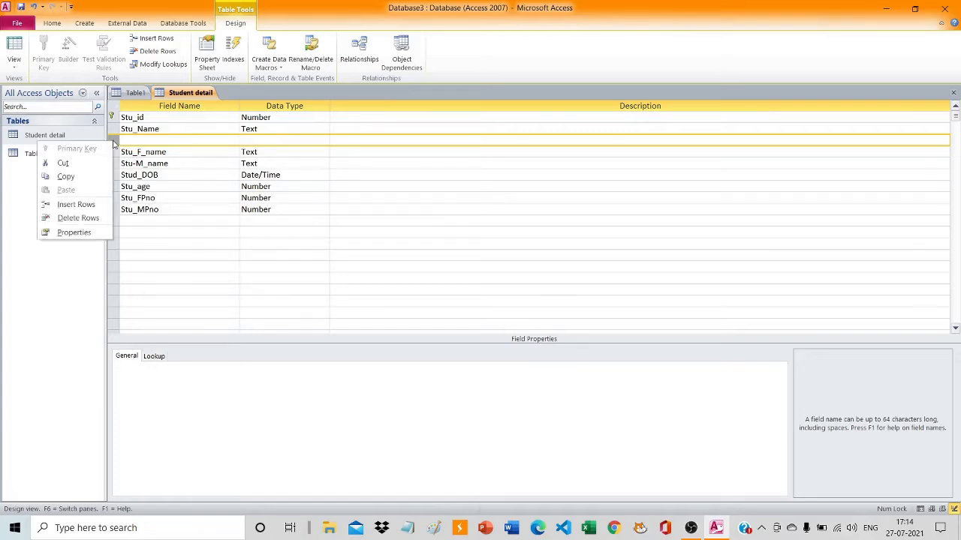
pyautogui.click(78, 218)
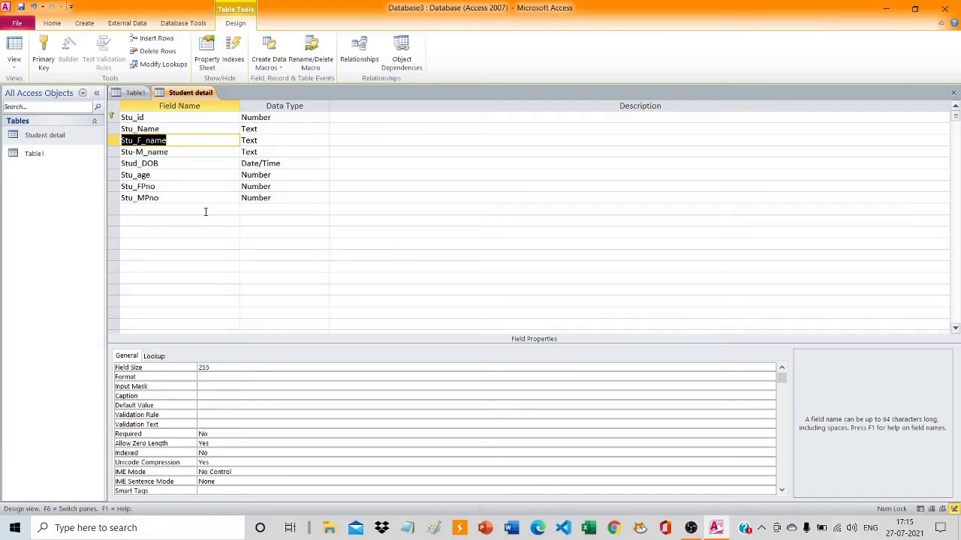
# Switch the Student detail table to Datasheet View, saving the table's design changes.
pyautogui.click(380, 198)
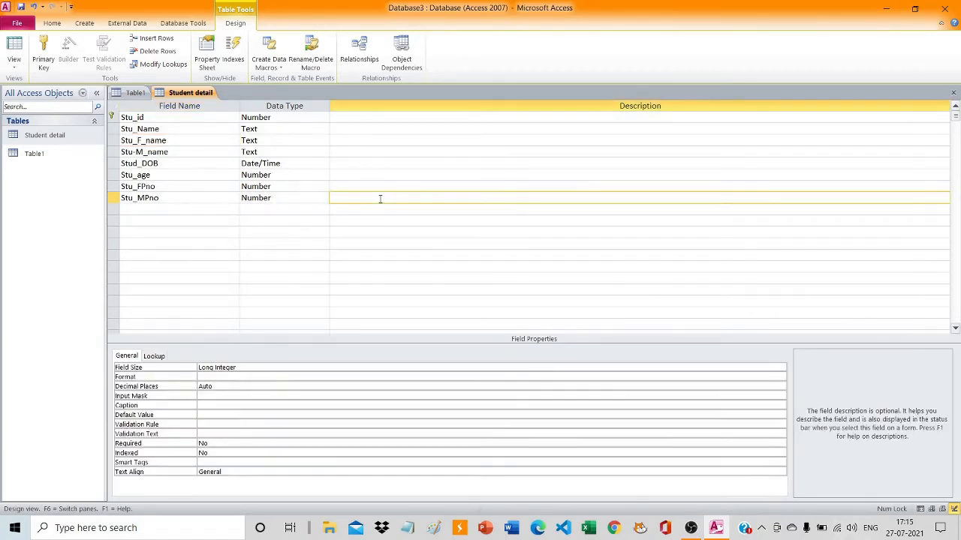
pyautogui.click(12, 69)
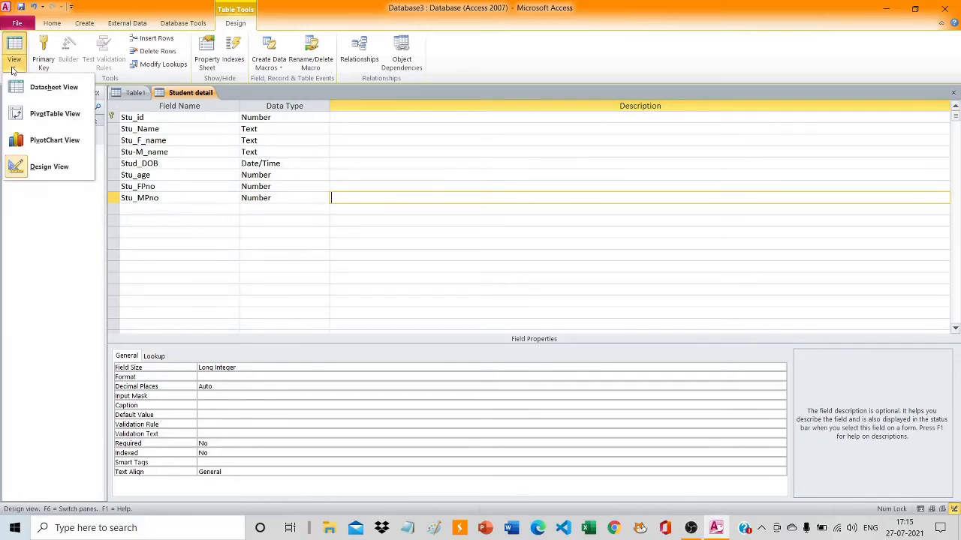
pyautogui.click(42, 91)
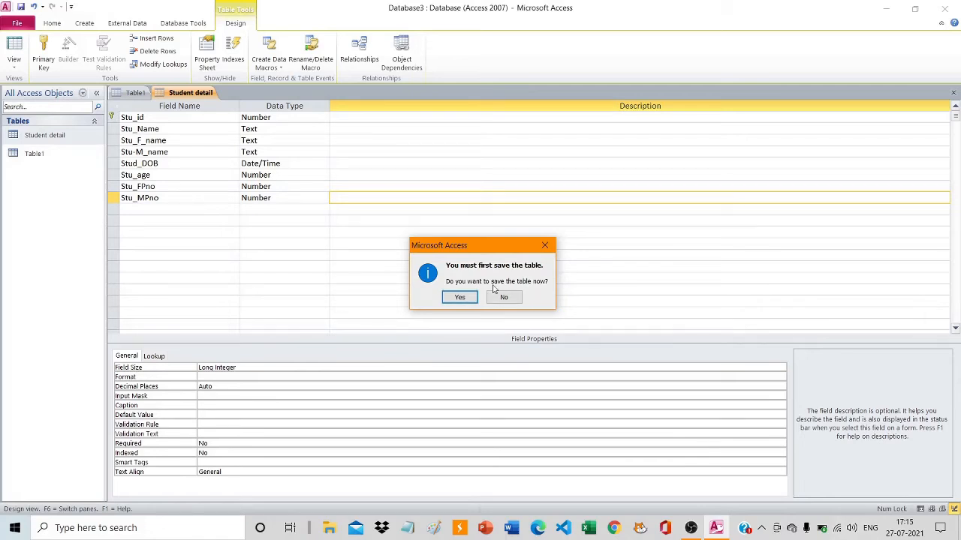
pyautogui.click(457, 298)
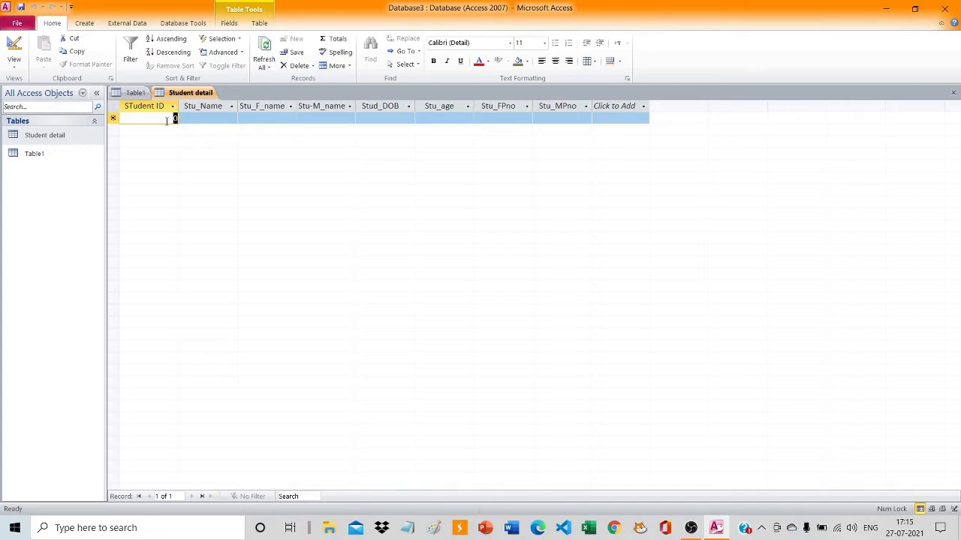
# Begin the first record with student ID 1 and fill in the student's, father's and mother's names.
pyautogui.write('1')
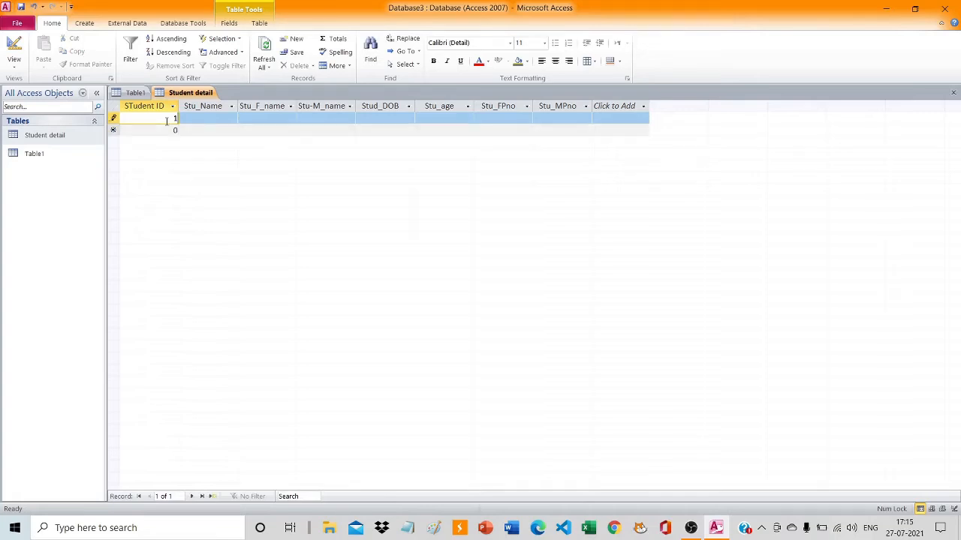
pyautogui.click(210, 120)
pyautogui.write('BOB')
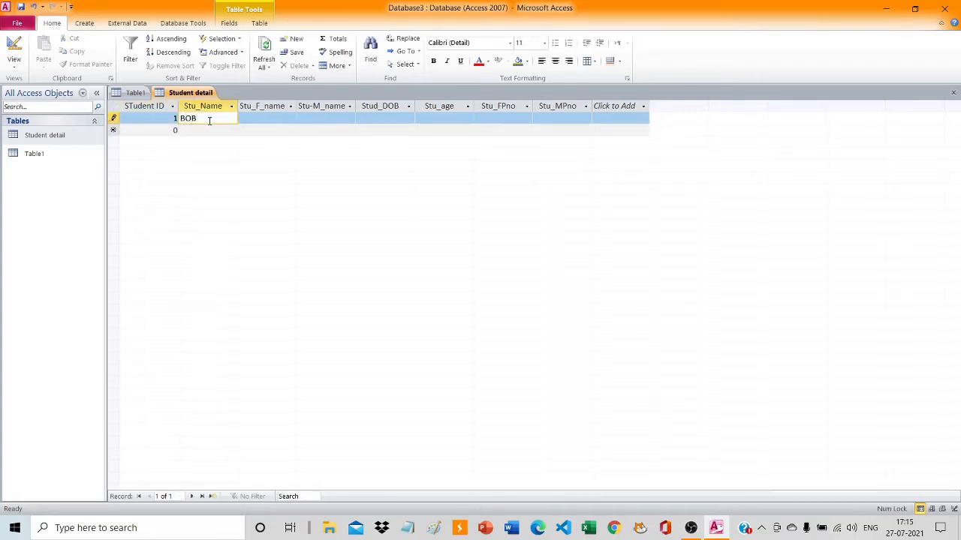
pyautogui.click(253, 119)
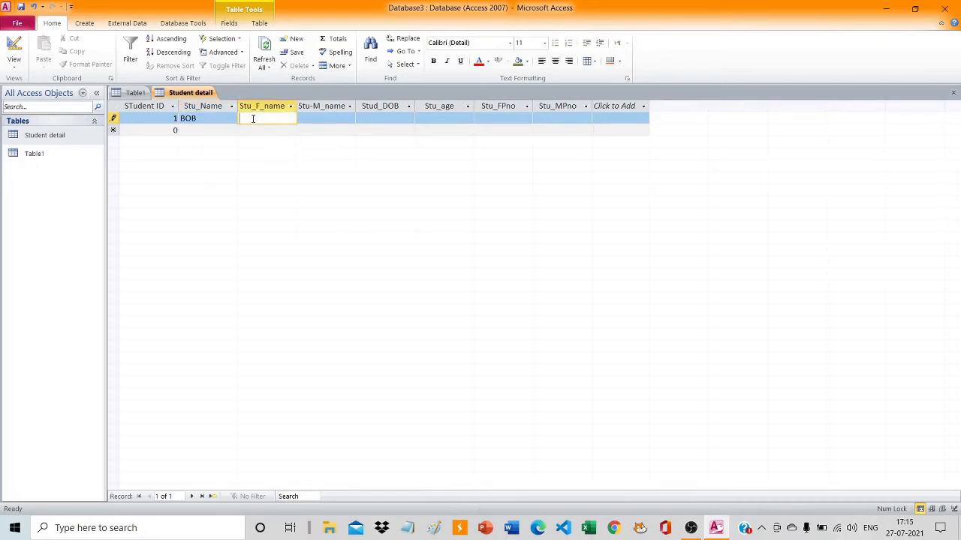
pyautogui.write('HARRY')
pyautogui.click(307, 118)
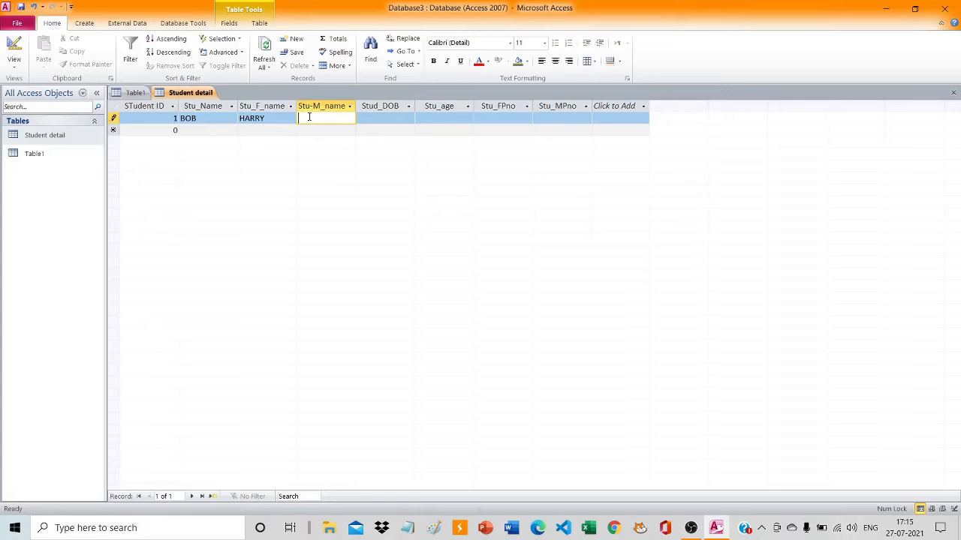
pyautogui.write('jenny')
# Enter the date of birth and the age 32 in the first student's record.
pyautogui.click(395, 120)
pyautogui.write('21/')
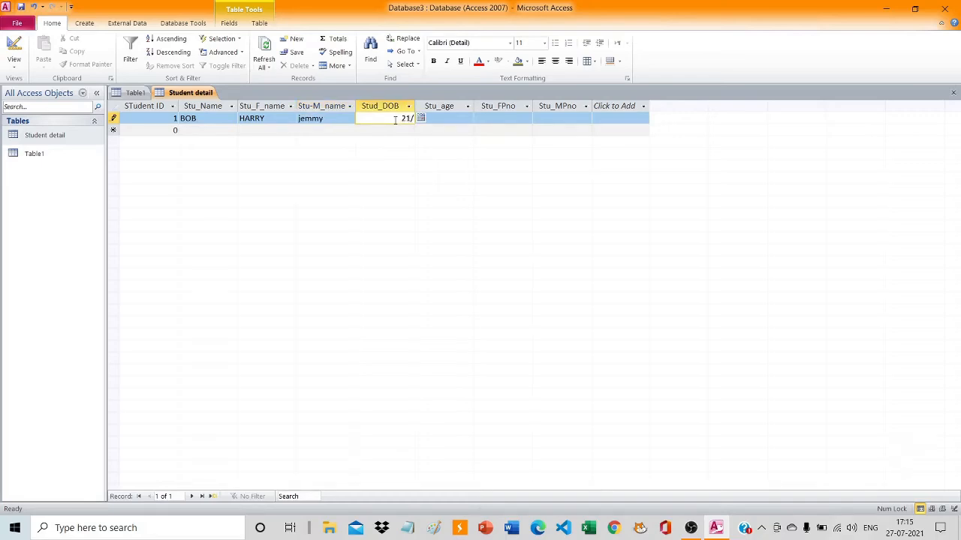
pyautogui.write('04/1992')
pyautogui.click(428, 121)
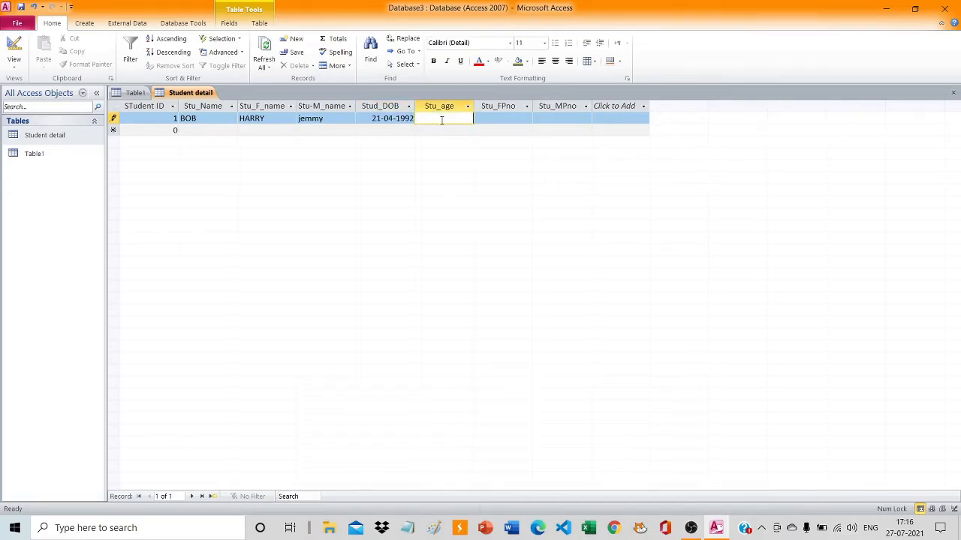
pyautogui.write('32')
# Enter the father's phone number and try a ten-digit phone number for the mother in the first record.
pyautogui.click(511, 121)
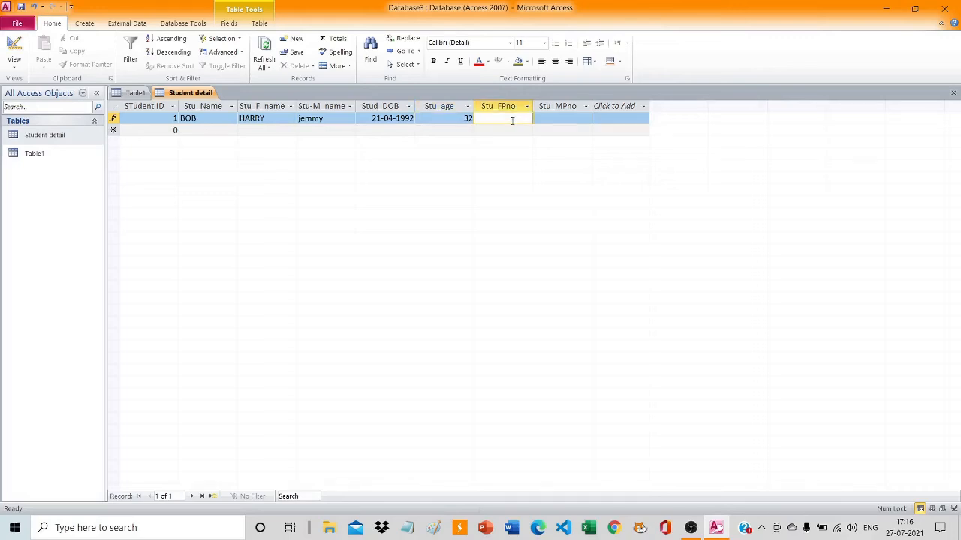
pyautogui.write('45786616')
pyautogui.click(561, 119)
pyautogui.write('5455555555')
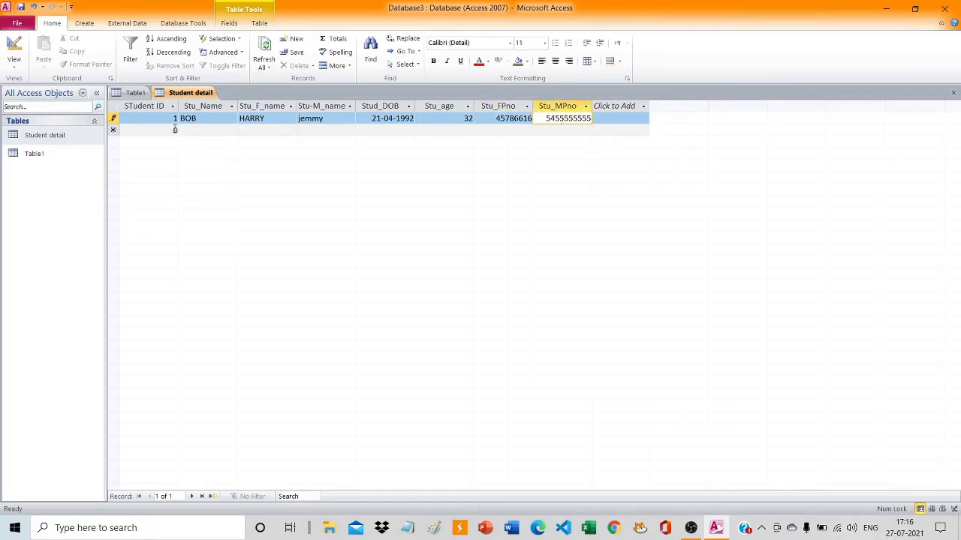
pyautogui.click(174, 132)
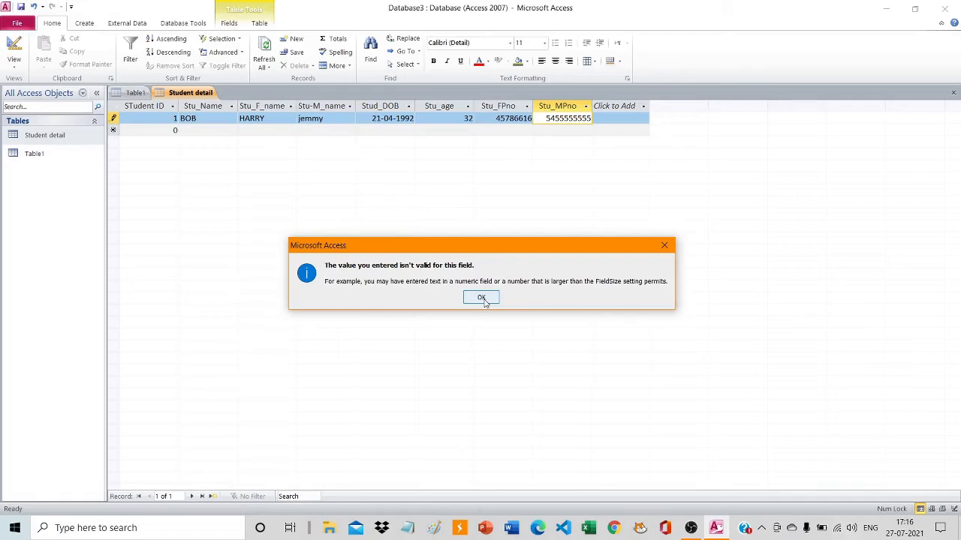
pyautogui.click(481, 298)
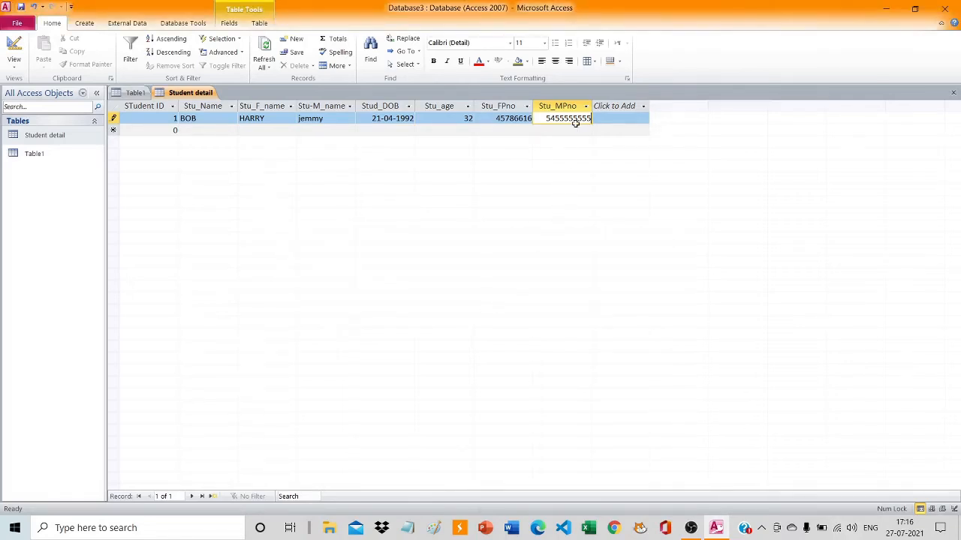
# Replace the mother's phone number in the first record with a shorter eight-digit one.
pyautogui.press('BackSpace')
pyautogui.press('BackSpace')
pyautogui.press('BackSpace')
pyautogui.press('BackSpace')
pyautogui.press('BackSpace')
pyautogui.write('789')
# Begin a second record with student ID 2 and enter the student's name.
pyautogui.click(167, 131)
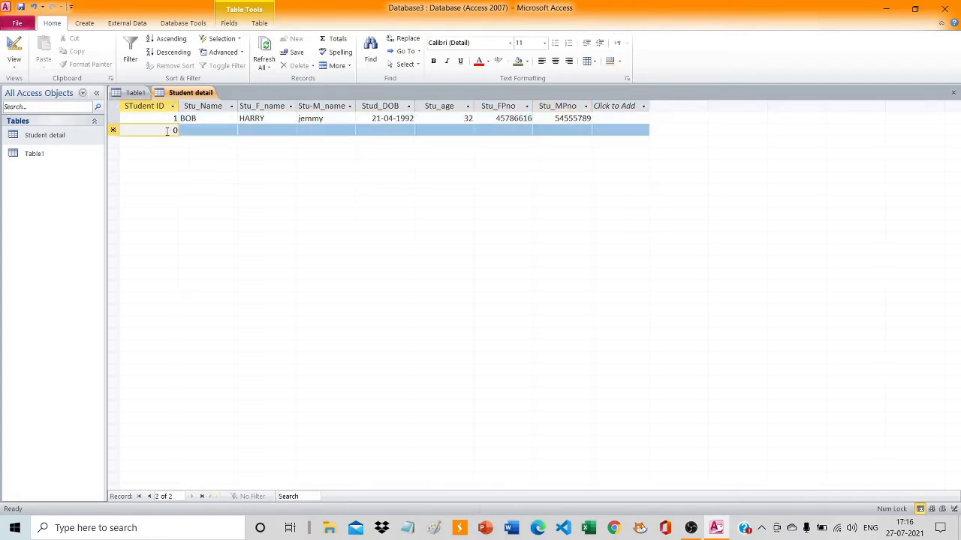
pyautogui.press('BackSpace')
pyautogui.click(226, 130)
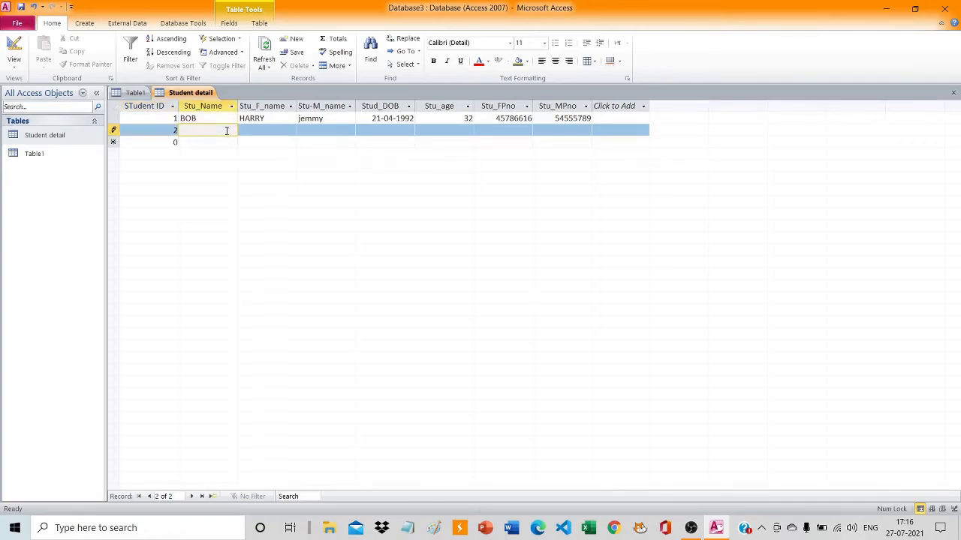
pyautogui.write('Jmaes')
pyautogui.press('BackSpace')
pyautogui.press('BackSpace')
pyautogui.press('BackSpace')
pyautogui.press('BackSpace')
pyautogui.press('BackSpace')
pyautogui.write('Rahul')
# Enter the father's name and the mother's name in the second student's record.
pyautogui.click(268, 131)
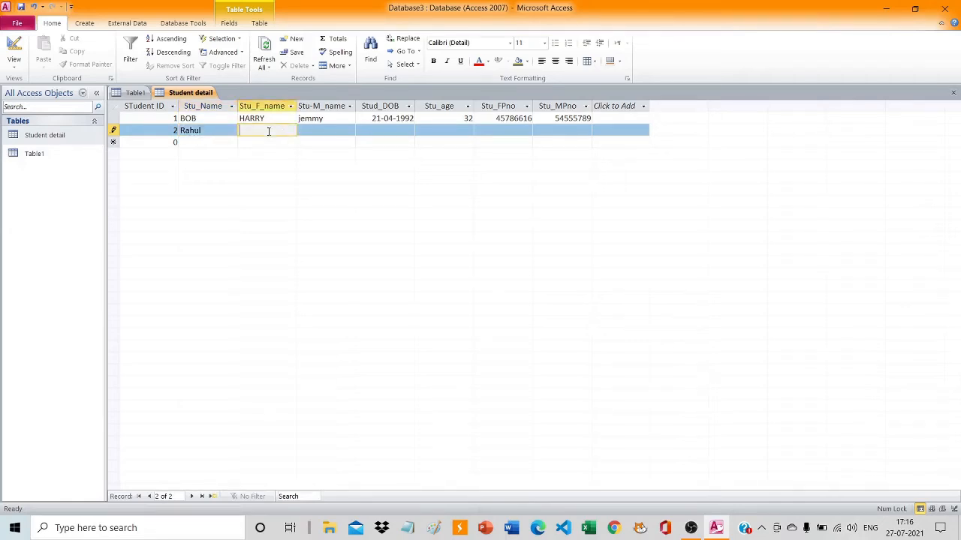
pyautogui.write('Ravi')
pyautogui.click(319, 130)
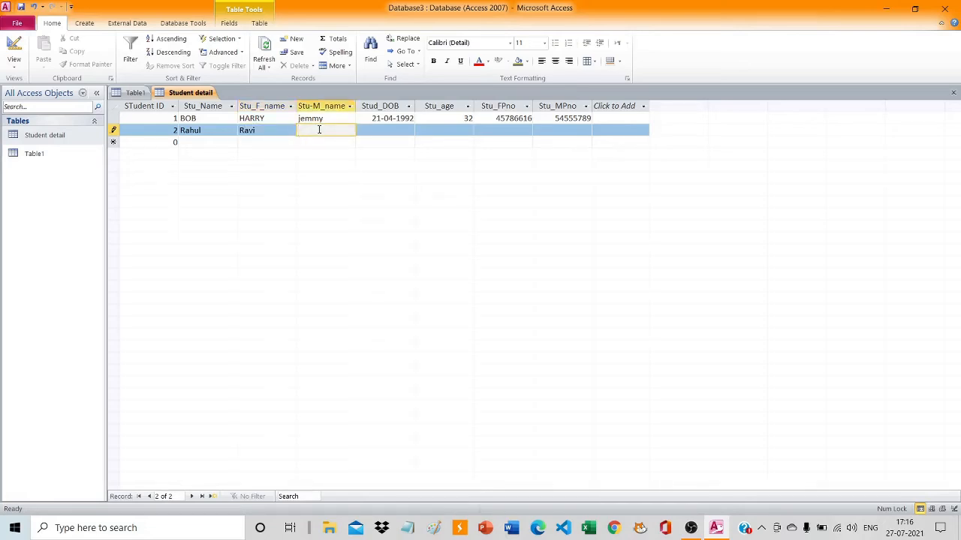
pyautogui.write('sita')
# Enter the date of birth and the age 30 in the second student's record.
pyautogui.click(401, 133)
pyautogui.write('11/')
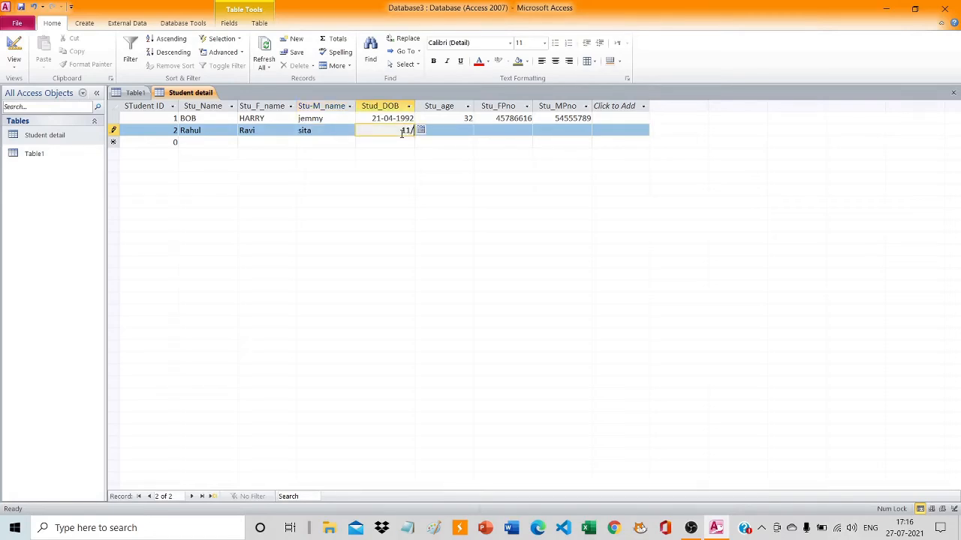
pyautogui.write('05/1994')
pyautogui.click(463, 131)
pyautogui.write('30')
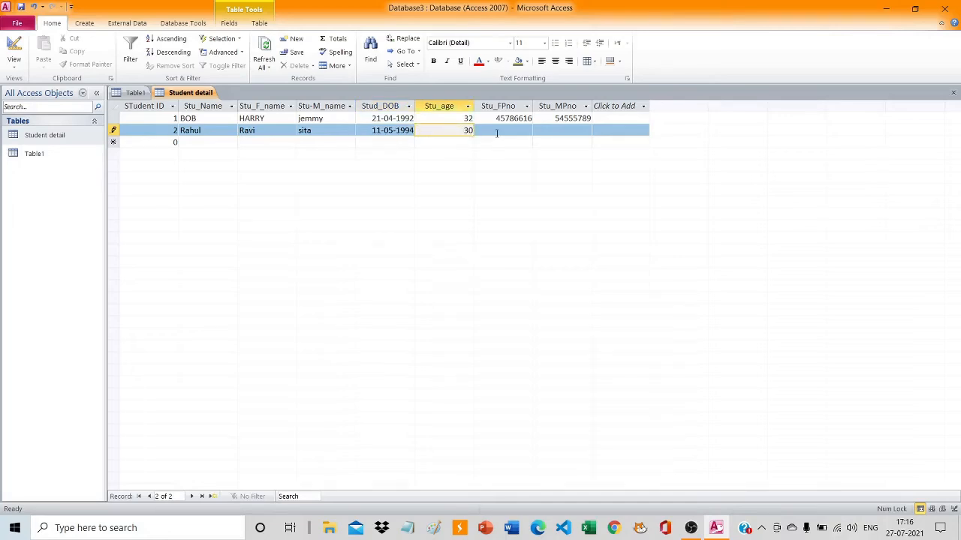
# Try a ten-digit phone number for the father in the second record.
pyautogui.click(505, 132)
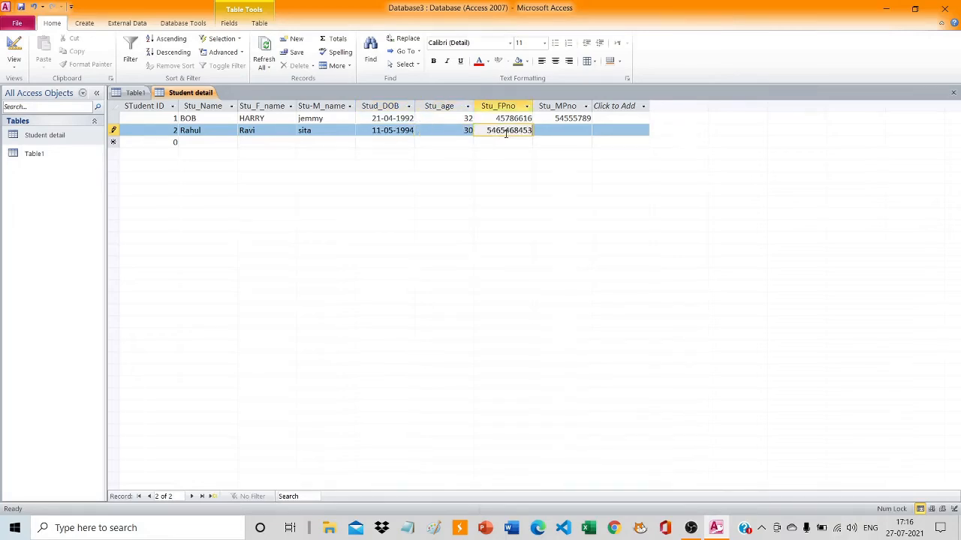
pyautogui.click(561, 129)
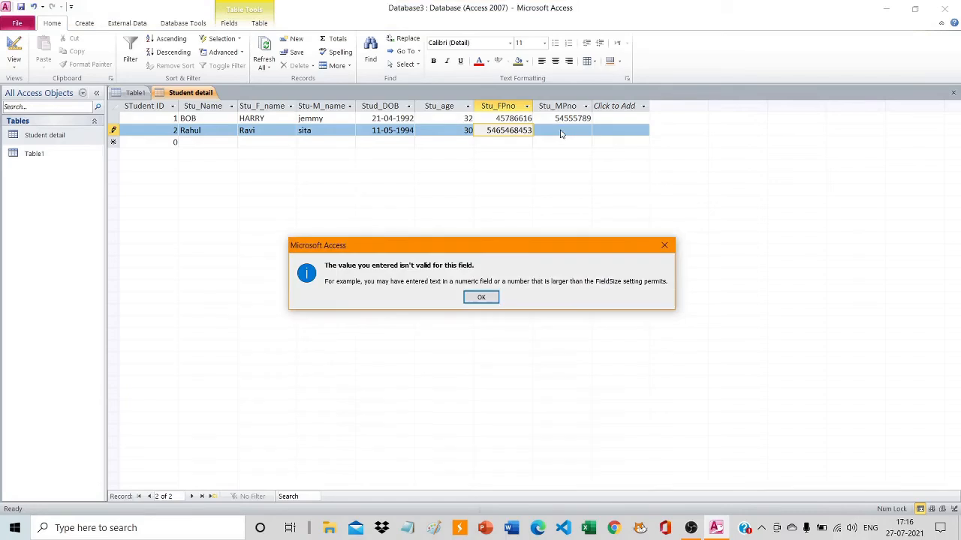
pyautogui.click(481, 298)
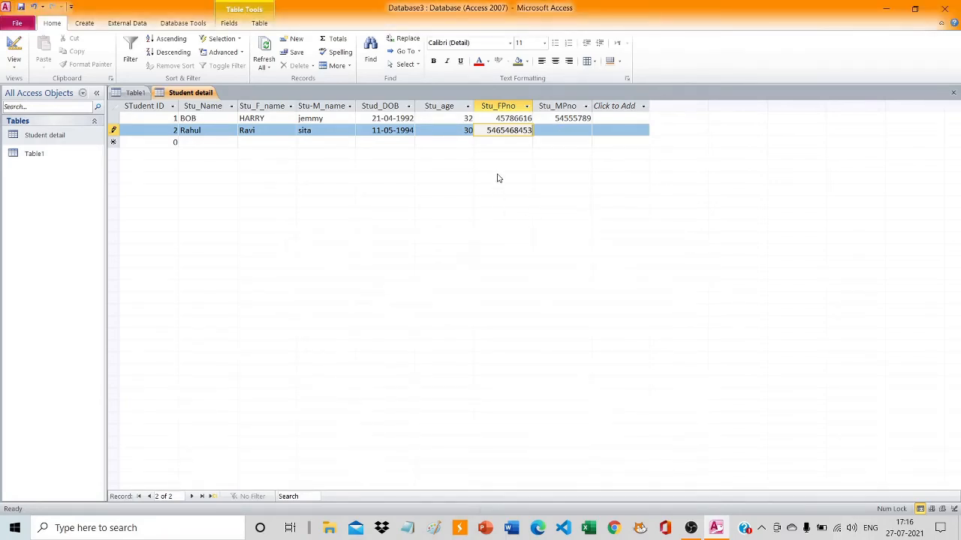
# Shorten the father's phone number in the second record to eight digits and enter an eight-digit phone number for the mother.
pyautogui.click(495, 132)
pyautogui.press('BackSpace')
pyautogui.press('BackSpace')
pyautogui.click(562, 130)
pyautogui.write('54654644')
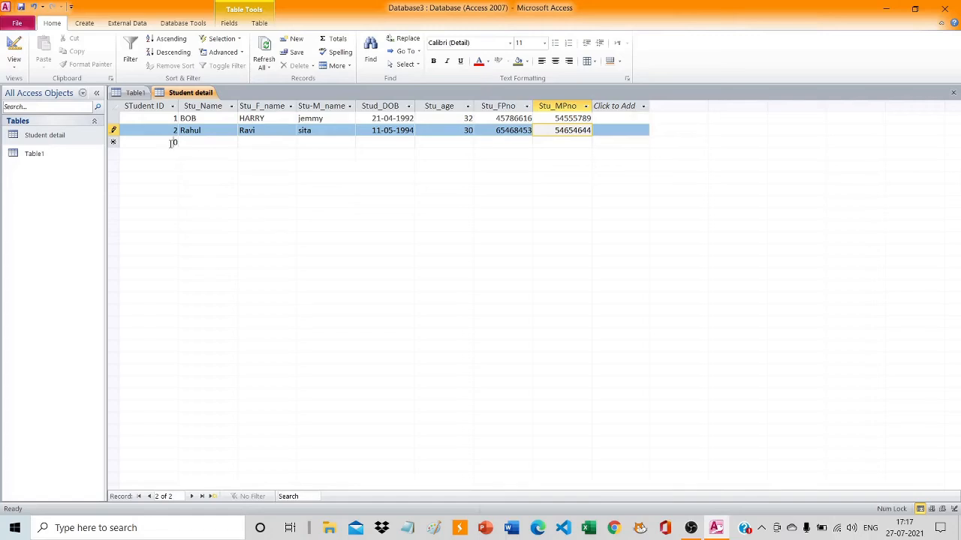
# Begin a third record with student ID 5 and enter the student's name.
pyautogui.click(172, 143)
pyautogui.press('BackSpace')
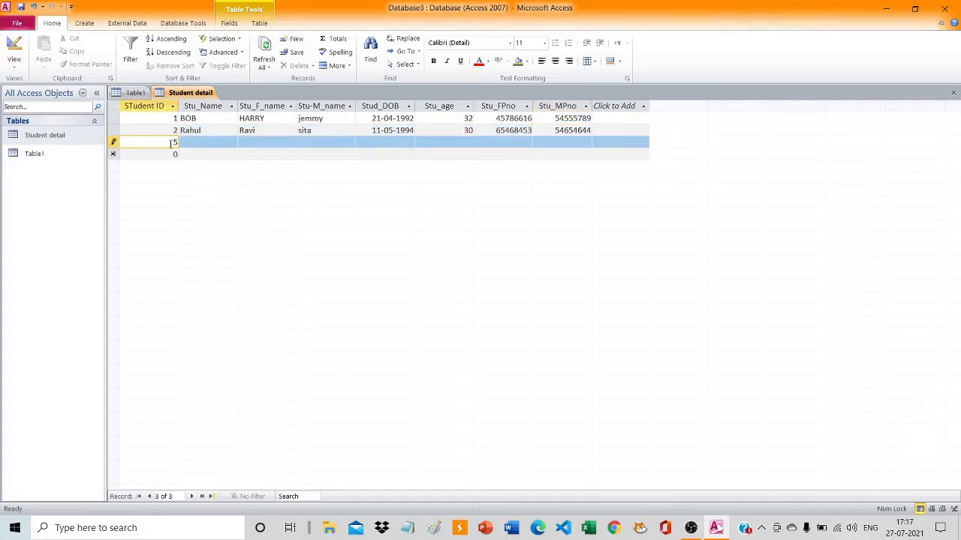
pyautogui.click(211, 143)
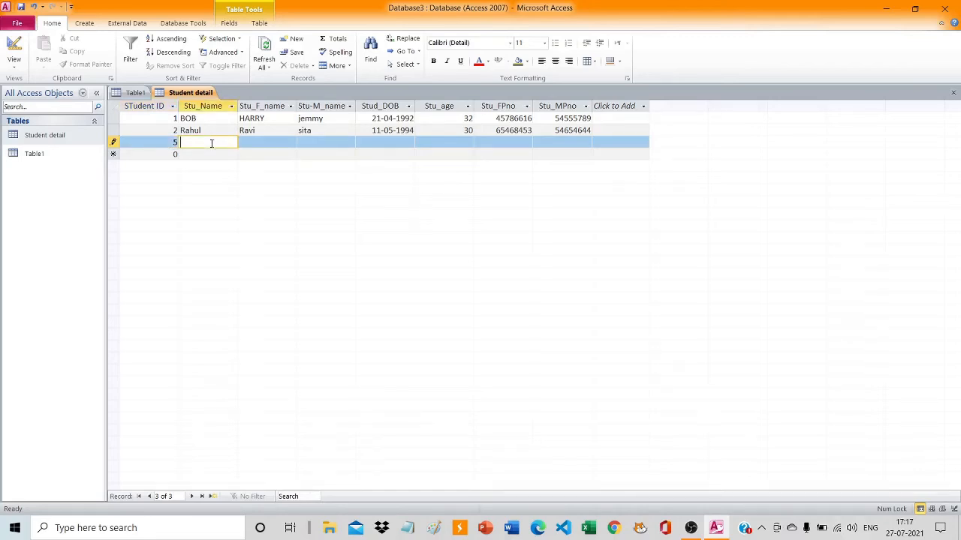
pyautogui.write('S')
pyautogui.write('hoan')
pyautogui.press('BackSpace')
pyautogui.press('BackSpace')
pyautogui.press('BackSpace')
pyautogui.press('BackSpace')
pyautogui.write('ohan')
# Enter the father's name and the mother's name in the third student's record.
pyautogui.click(251, 141)
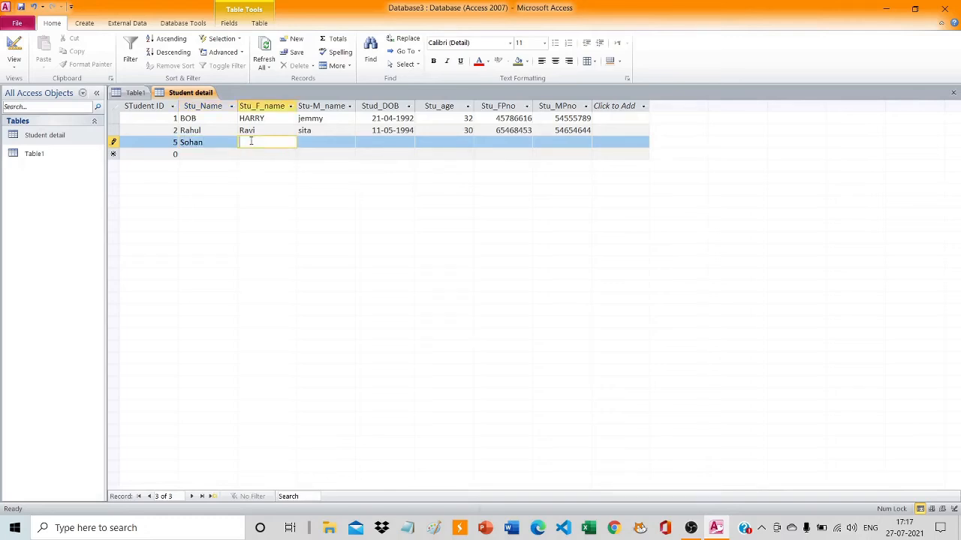
pyautogui.write('Shyam')
pyautogui.click(314, 142)
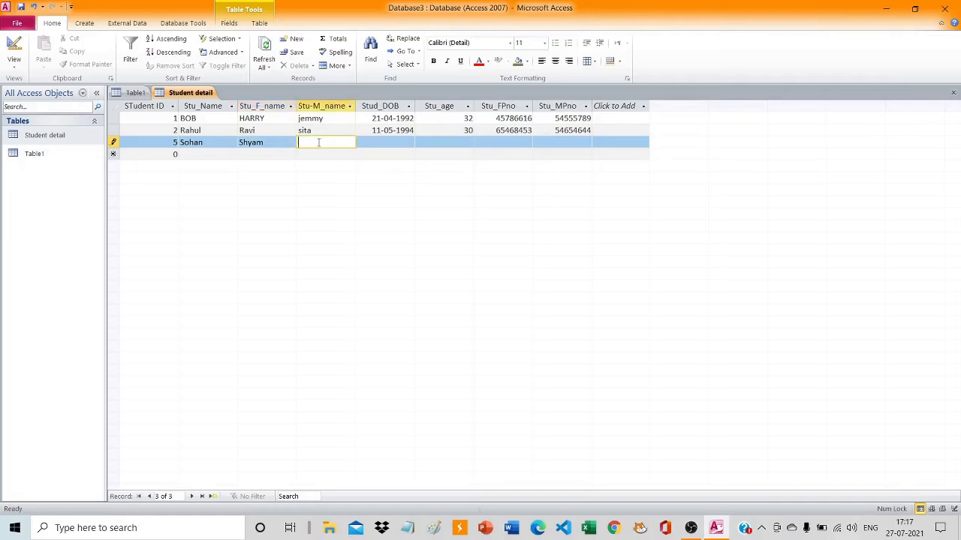
pyautogui.write('Riya')
# Enter the date of birth and the age 25 in the third student's record.
pyautogui.click(372, 143)
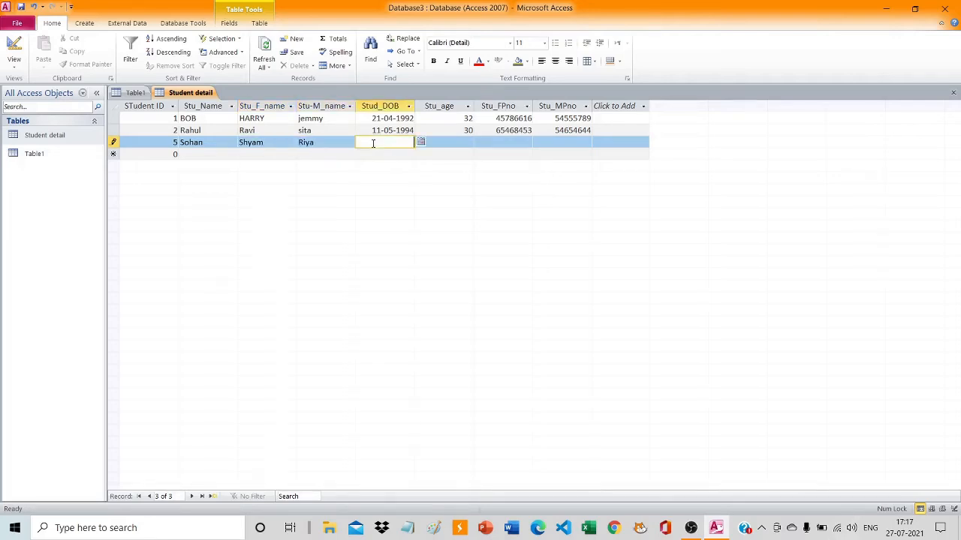
pyautogui.write('10-07-1996')
pyautogui.click(452, 144)
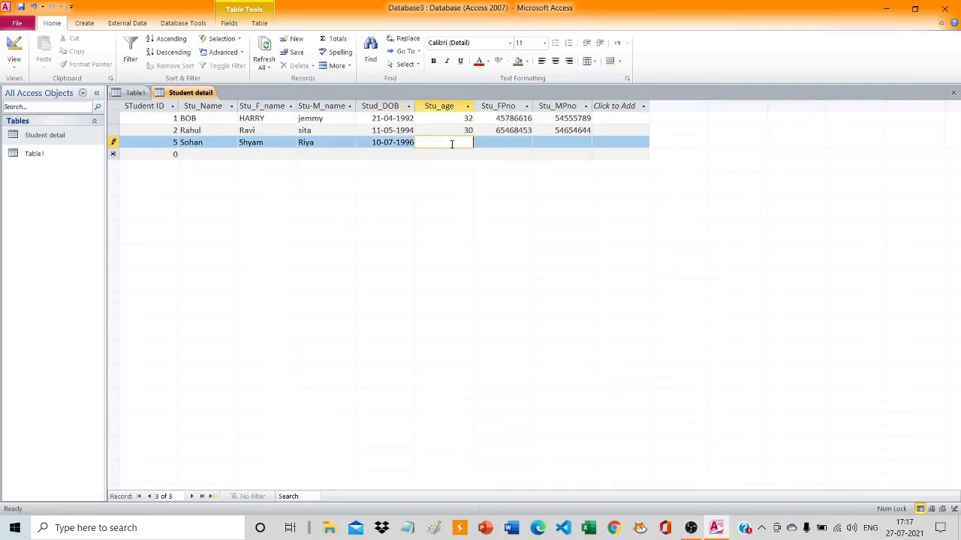
pyautogui.write('25')
# Enter eight-digit phone numbers for the father and the mother in the third record and save it.
pyautogui.click(527, 142)
pyautogui.write('54564658')
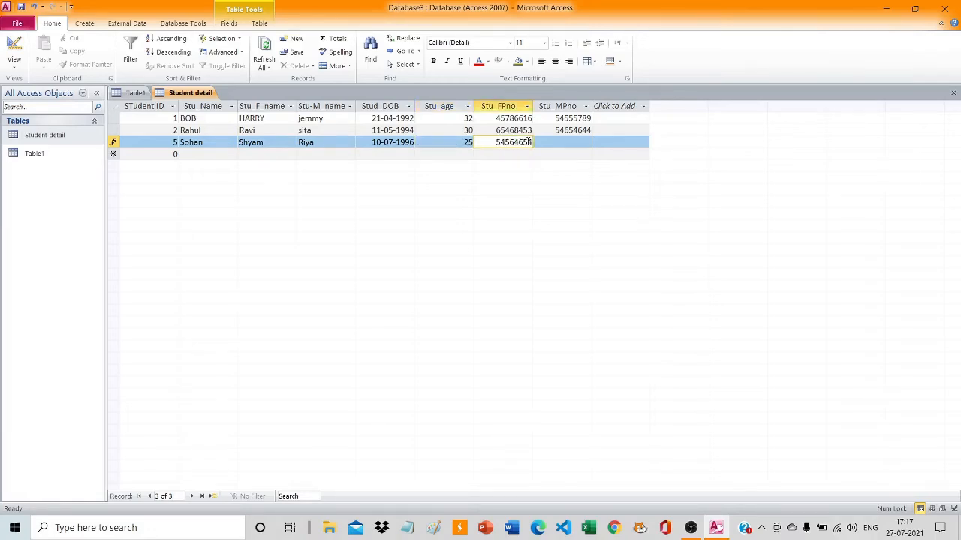
pyautogui.click(557, 142)
pyautogui.write('5465465465')
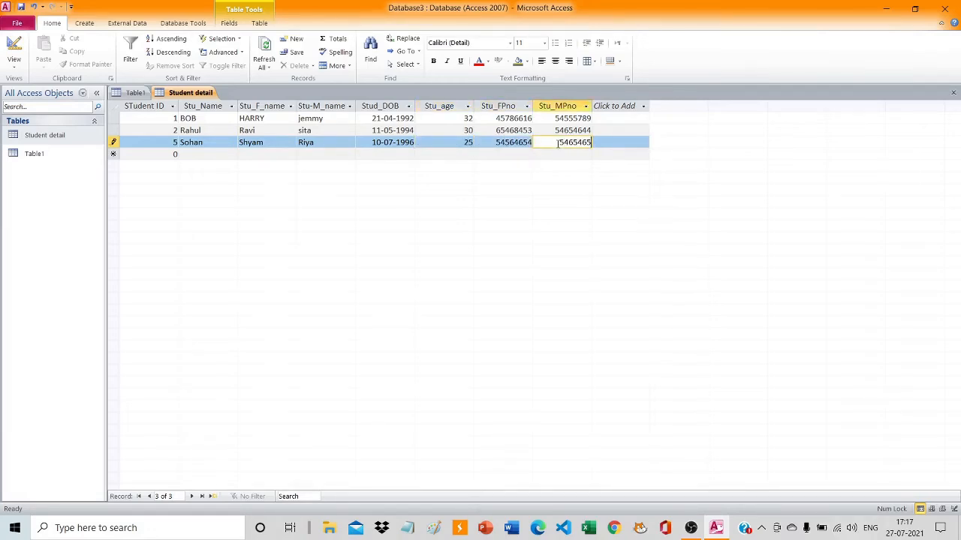
pyautogui.press('BackSpace')
pyautogui.press('BackSpace')
pyautogui.hotkey('ctrl', 's')
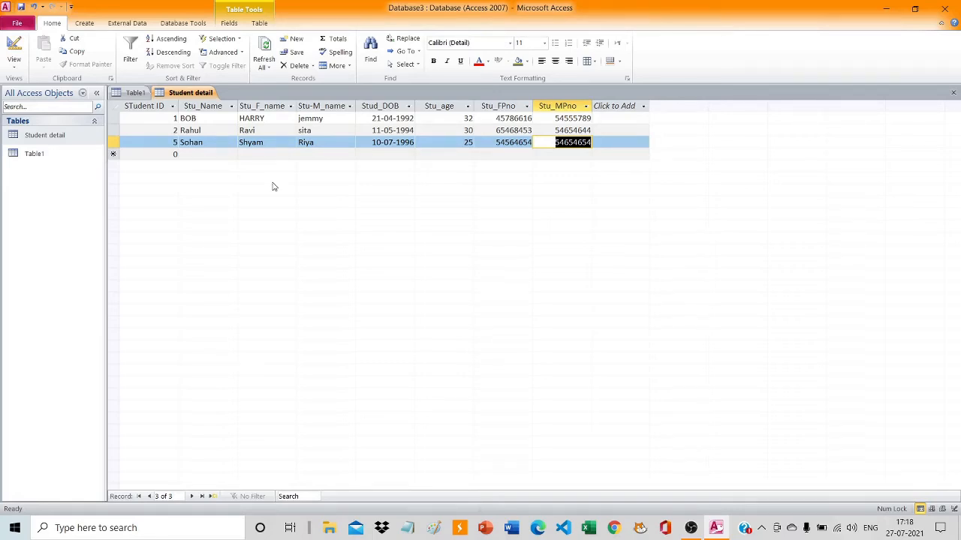
# Start a new query with the Simple Query Wizard.
pyautogui.click(84, 23)
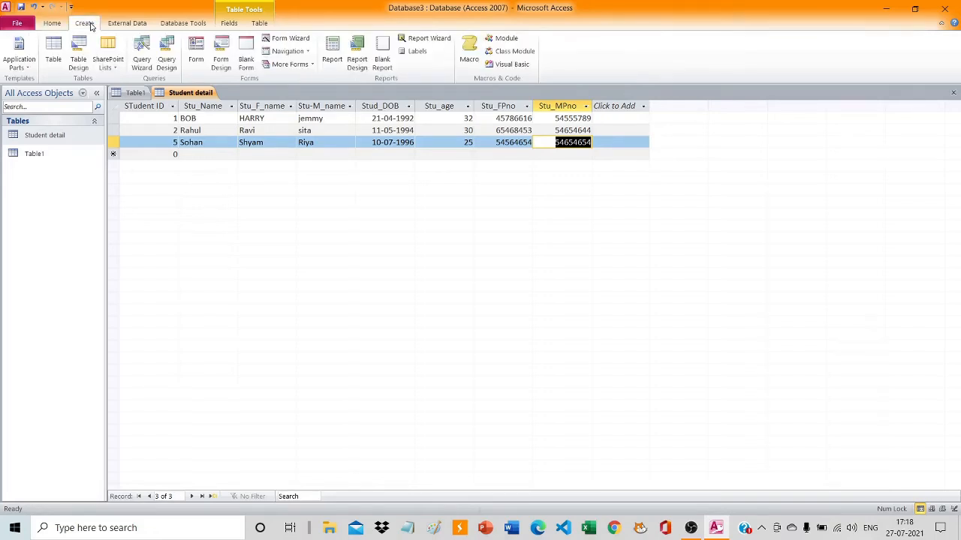
pyautogui.click(142, 59)
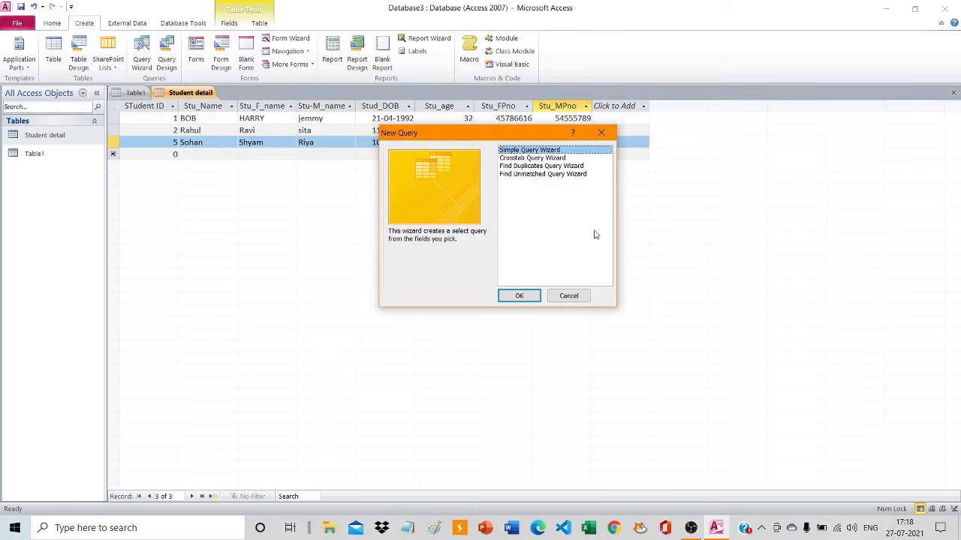
pyautogui.click(508, 297)
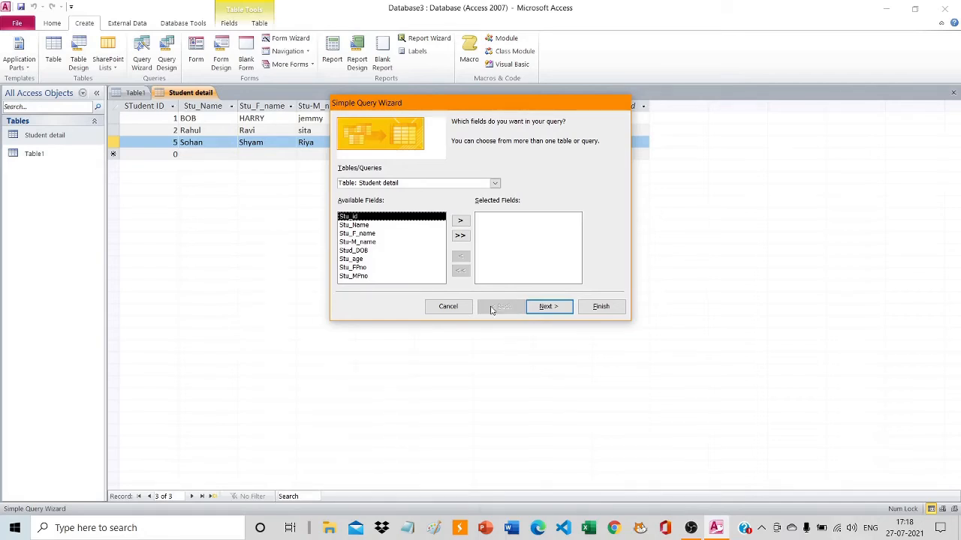
# Add all eight fields of the Student detail table to the query, from Stu_id through Stu_MPno.
pyautogui.click(461, 223)
pyautogui.click(461, 222)
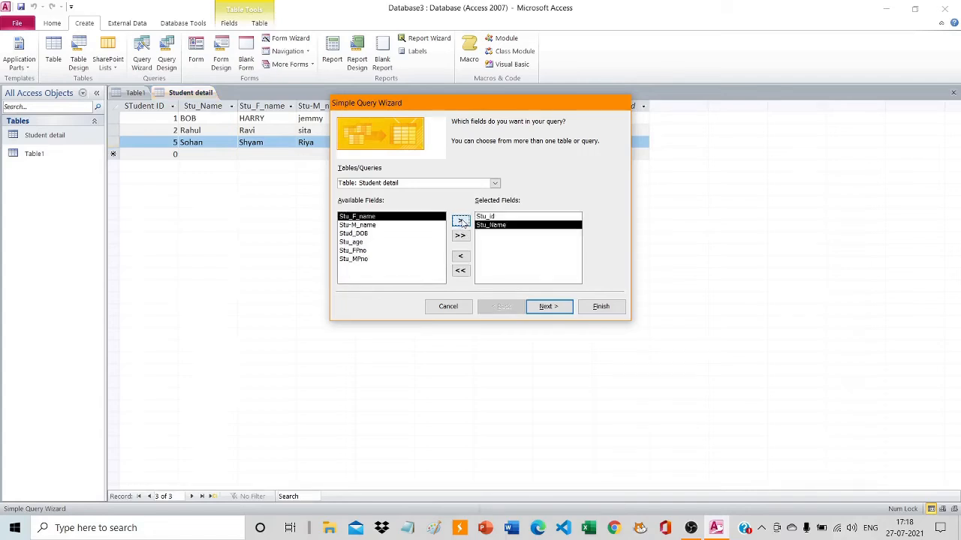
pyautogui.click(461, 222)
pyautogui.click(461, 222)
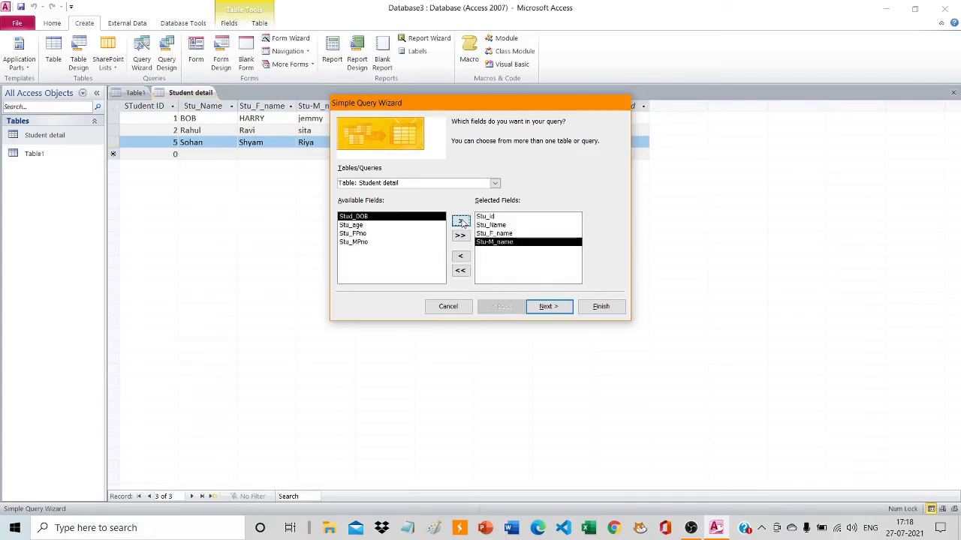
pyautogui.click(461, 222)
pyautogui.click(462, 222)
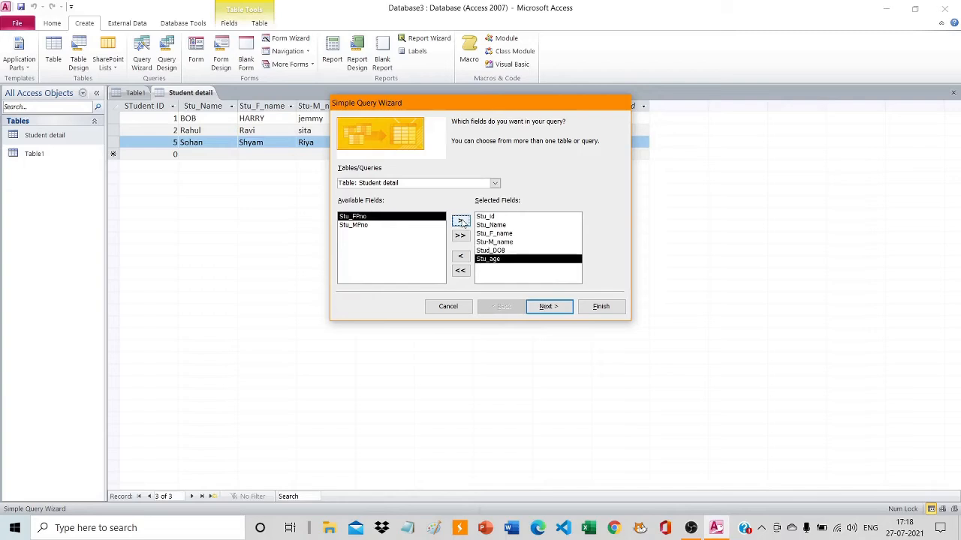
pyautogui.click(461, 222)
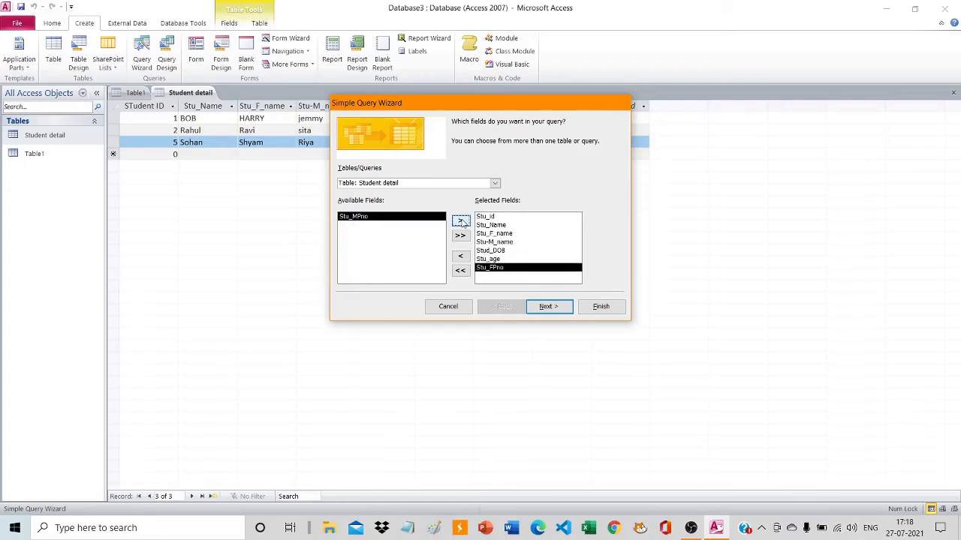
pyautogui.click(462, 222)
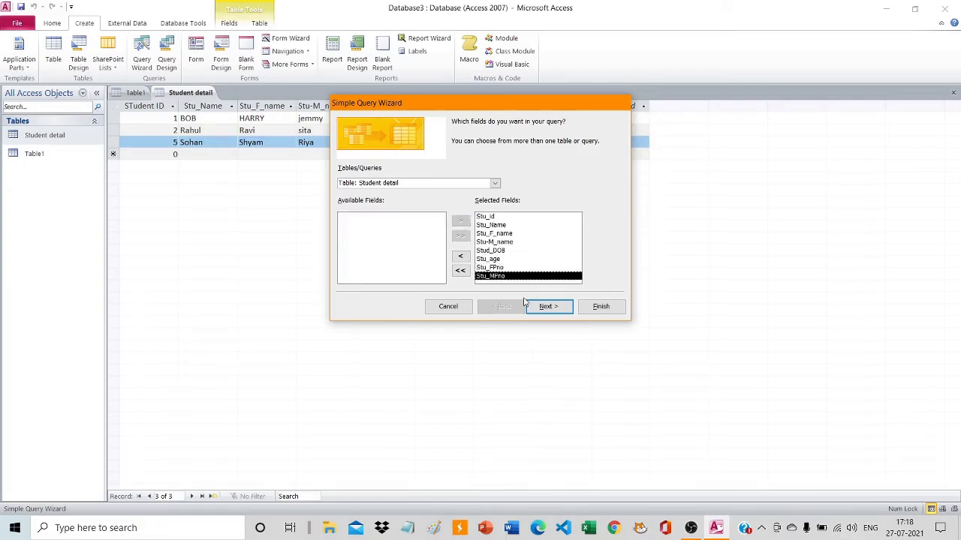
# Finish it as a detail query titled Student detail Query and open it to view the information.
pyautogui.click(547, 311)
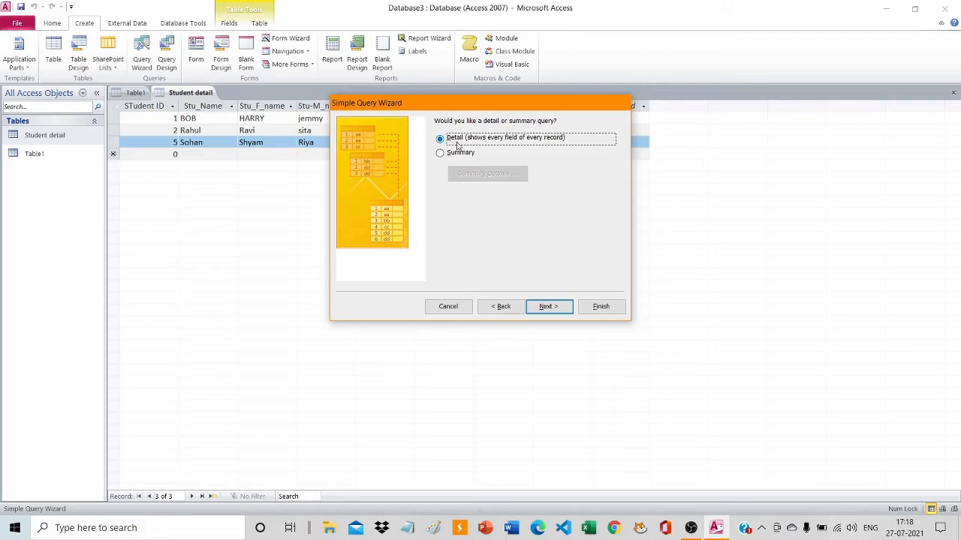
pyautogui.click(539, 306)
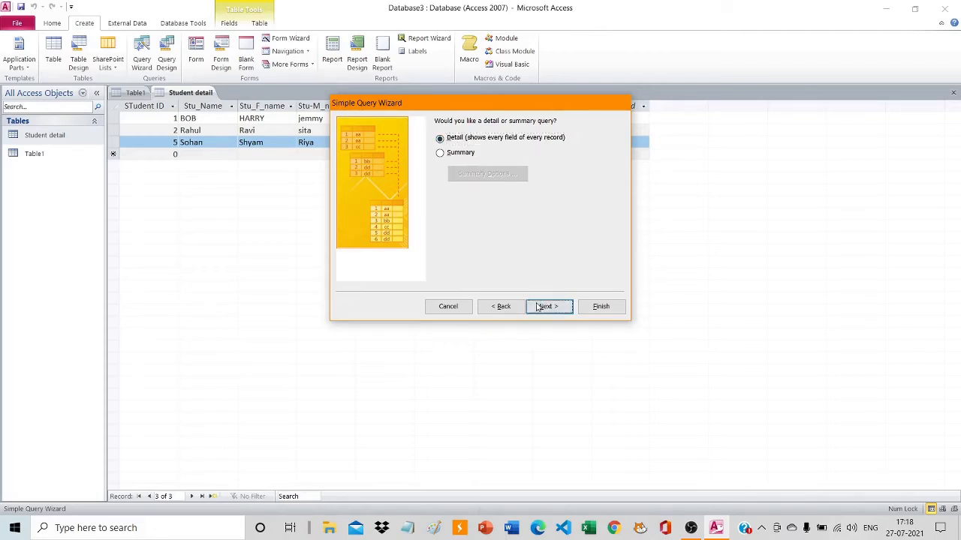
pyautogui.click(601, 307)
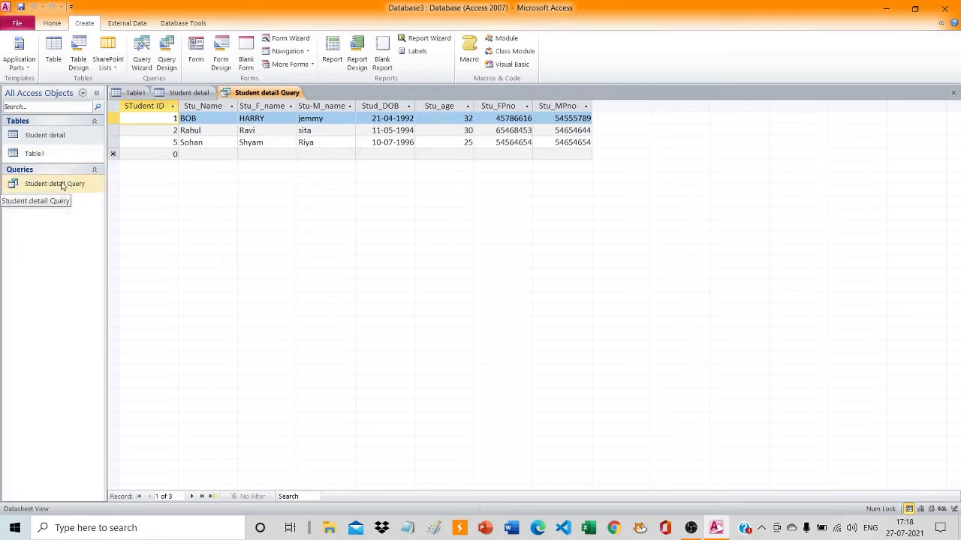
pyautogui.click(74, 185)
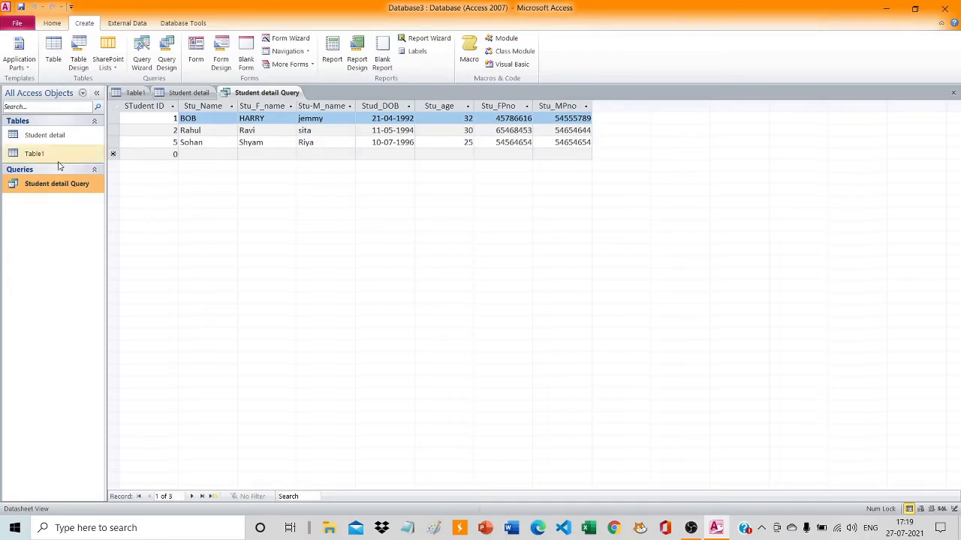
pyautogui.rightClick(63, 186)
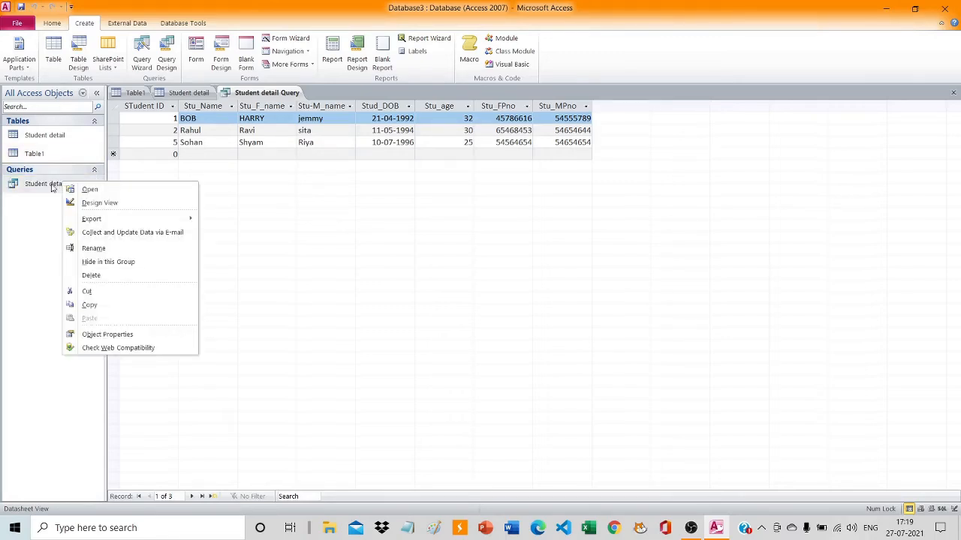
pyautogui.press('Escape')
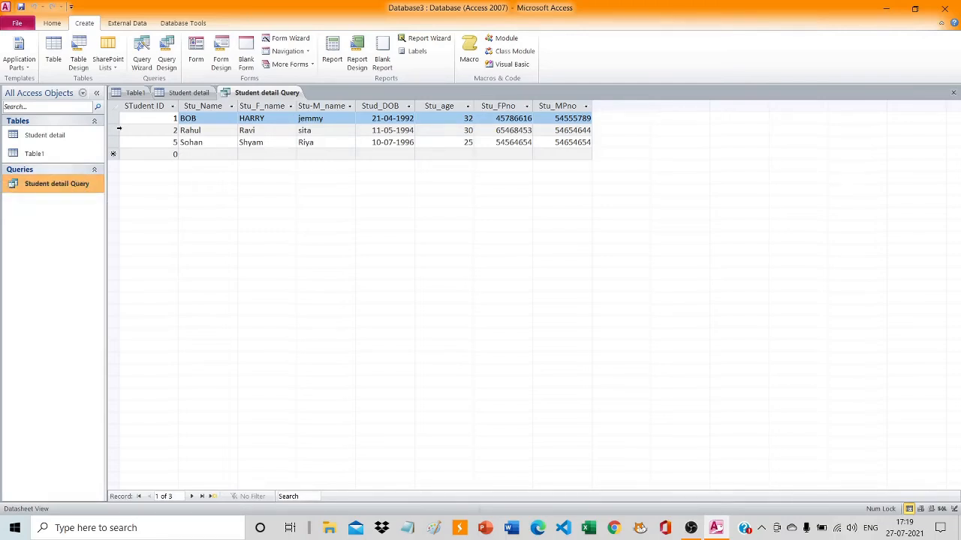
# Create a new query in Design view and add the Student detail table as its source.
pyautogui.click(166, 59)
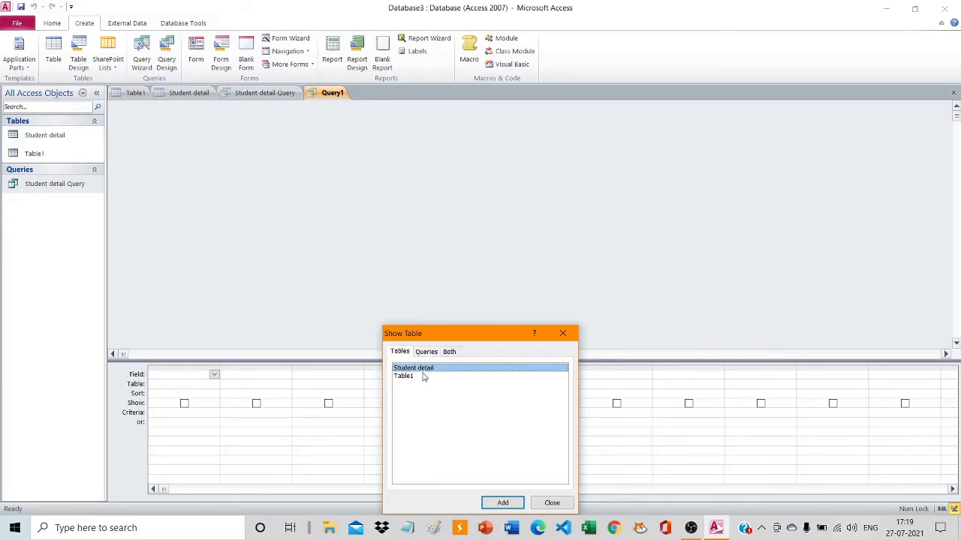
pyautogui.click(510, 503)
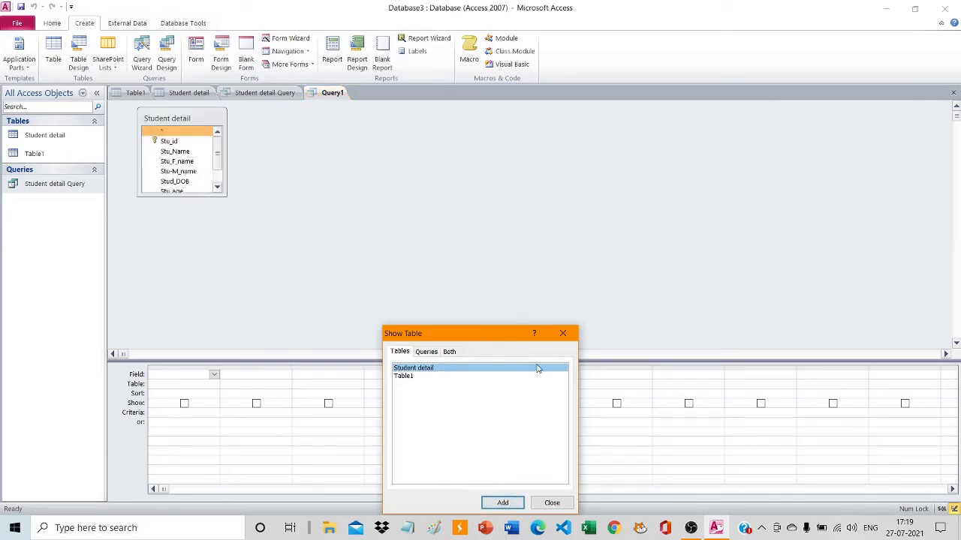
pyautogui.click(560, 503)
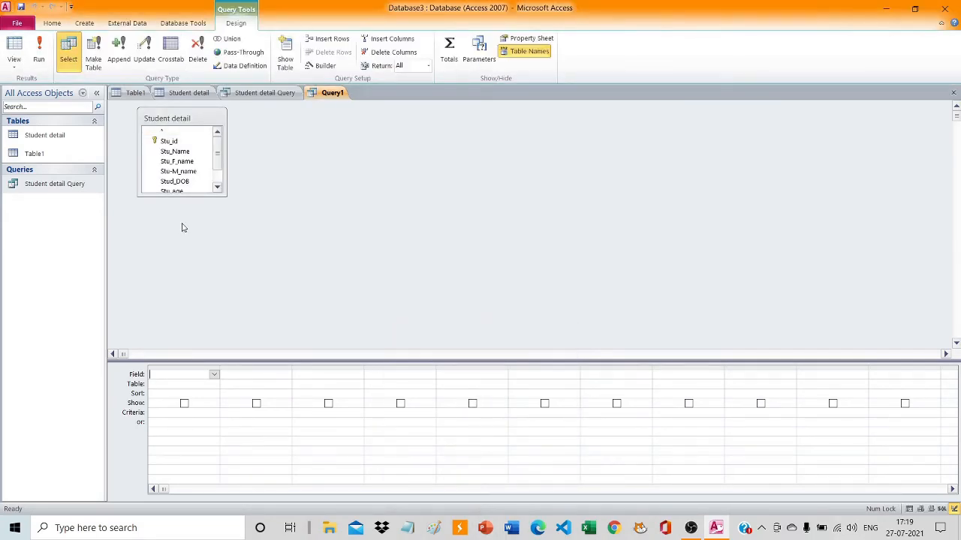
pyautogui.moveTo(216, 148); pyautogui.dragTo(215, 165)
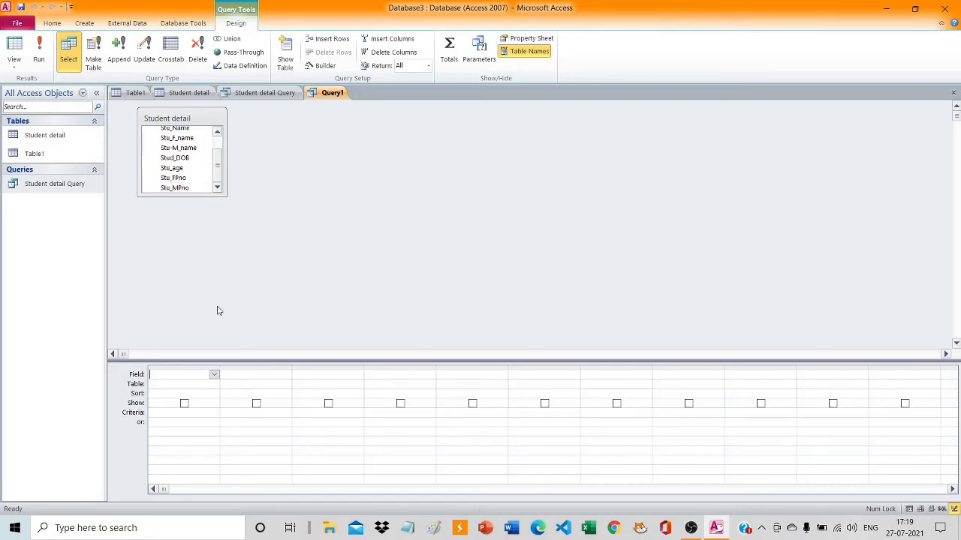
# Fill the first three query columns with the Stu_id, Stu_Name and Stu_F_name fields of Student detail.
pyautogui.click(214, 375)
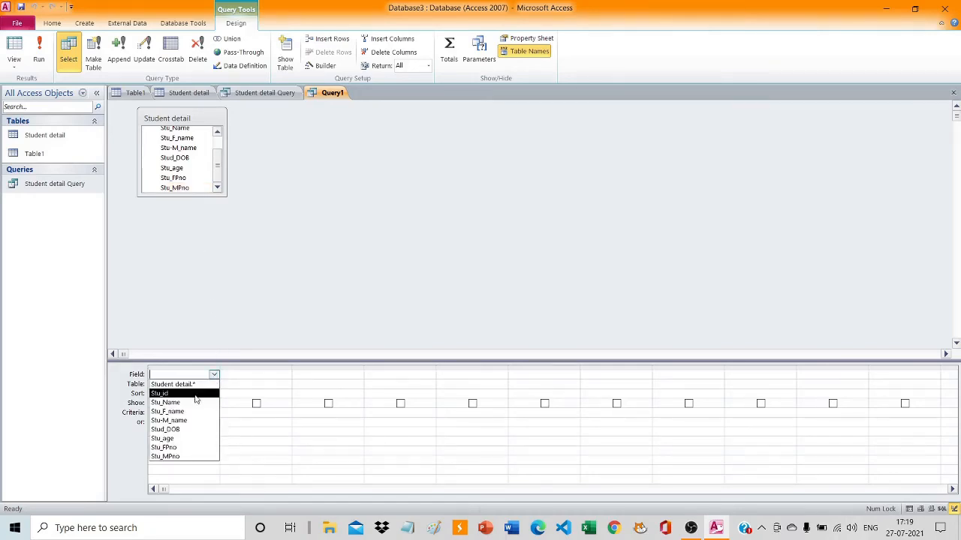
pyautogui.click(197, 393)
pyautogui.click(285, 376)
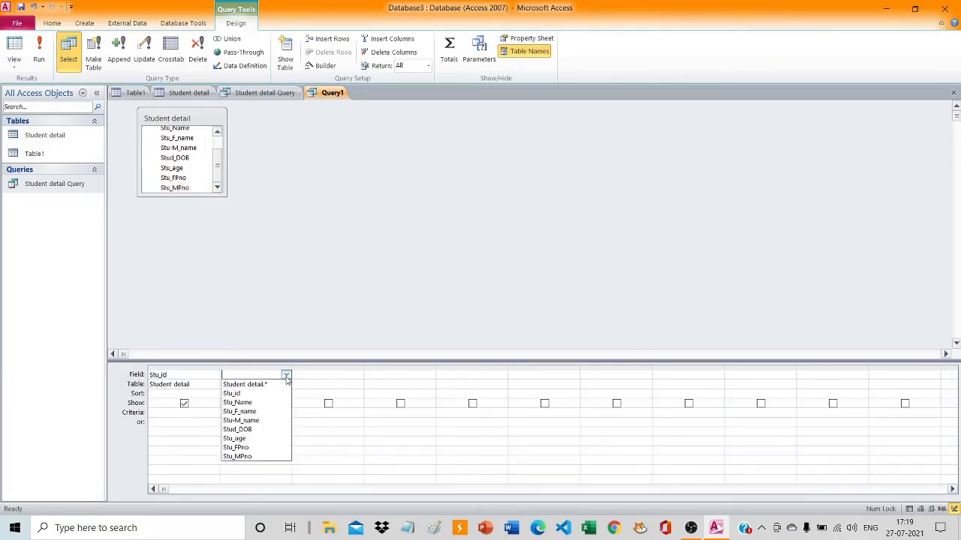
pyautogui.click(286, 376)
pyautogui.click(285, 375)
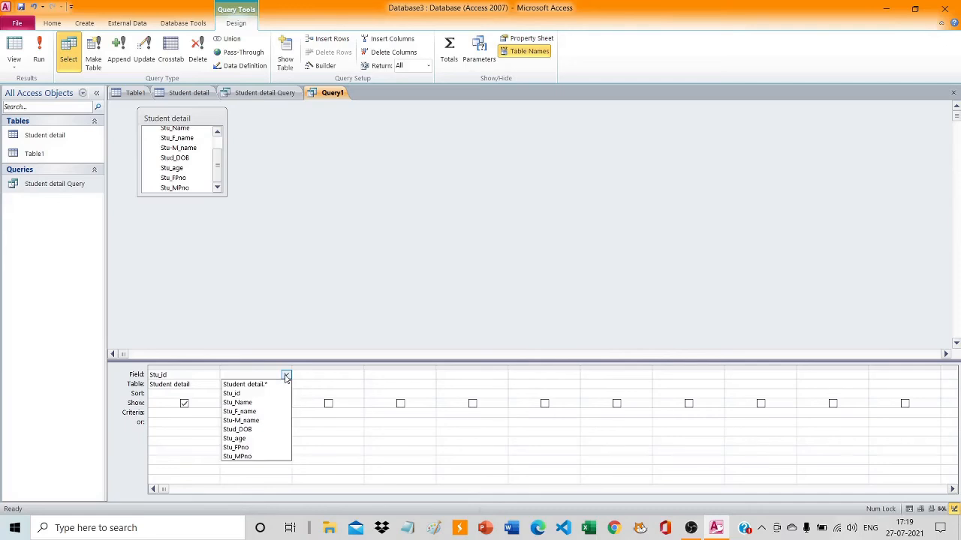
pyautogui.click(258, 403)
pyautogui.click(359, 375)
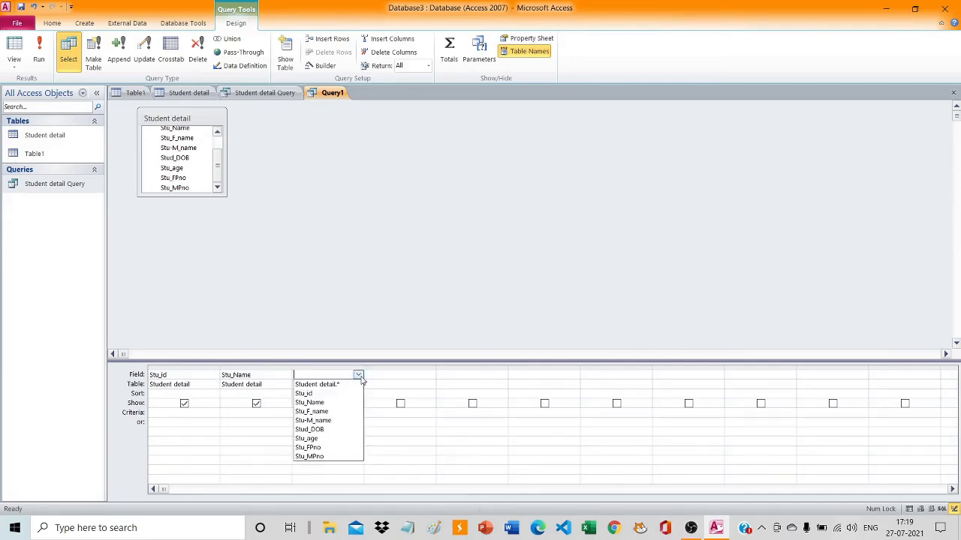
pyautogui.click(359, 376)
pyautogui.click(359, 376)
pyautogui.click(327, 410)
# Add the Stu-M_name, Stud_DOB and Stu_age fields to the next three columns of the query grid.
pyautogui.click(431, 375)
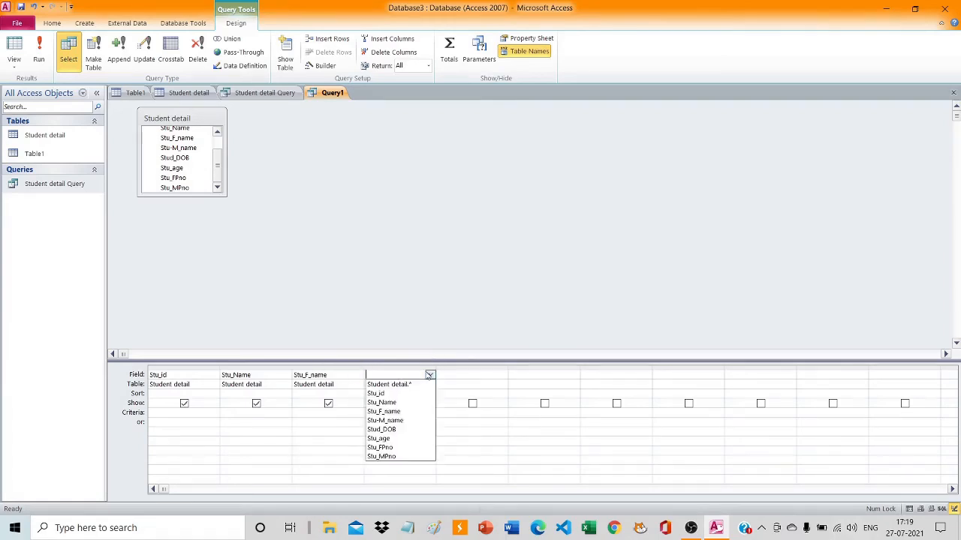
pyautogui.click(431, 375)
pyautogui.click(431, 375)
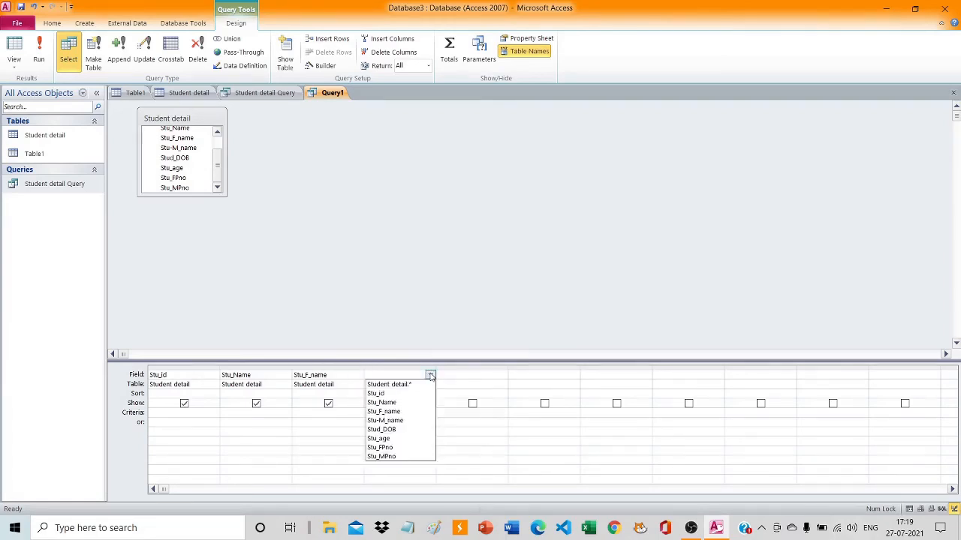
pyautogui.click(405, 421)
pyautogui.click(480, 375)
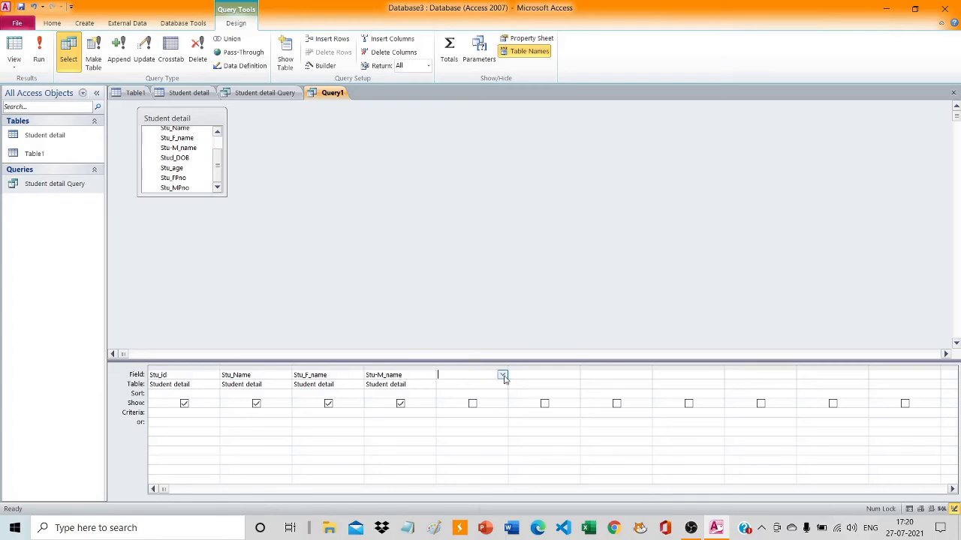
pyautogui.click(502, 375)
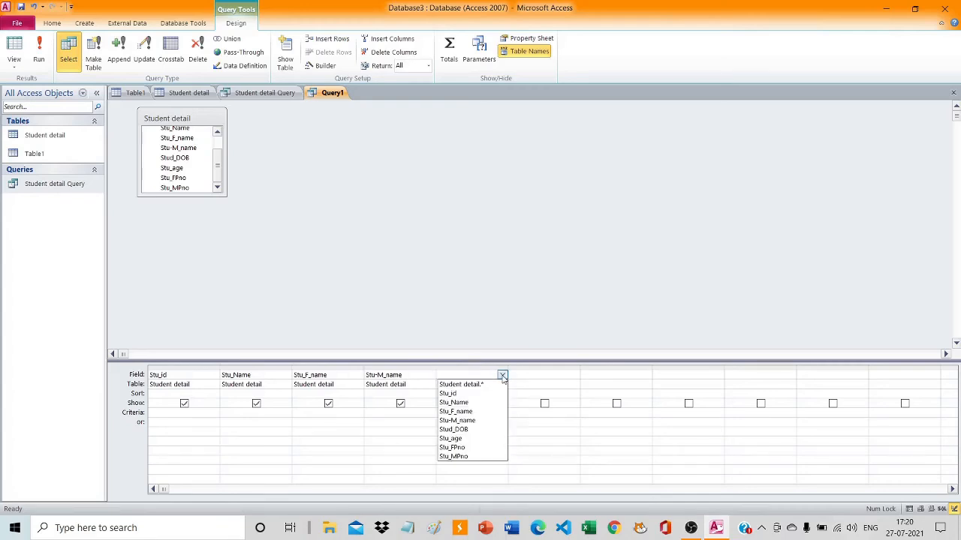
pyautogui.click(481, 429)
pyautogui.click(573, 375)
pyautogui.click(573, 376)
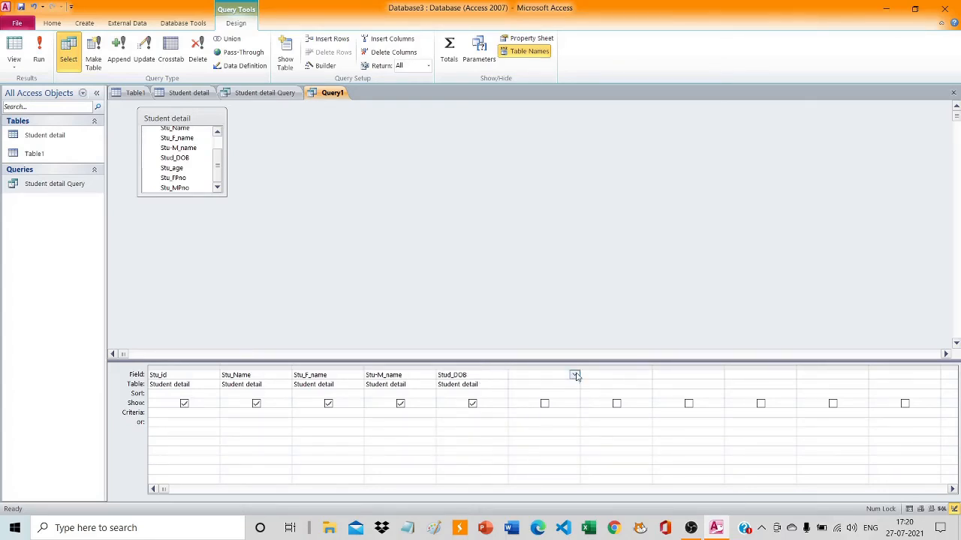
pyautogui.click(574, 375)
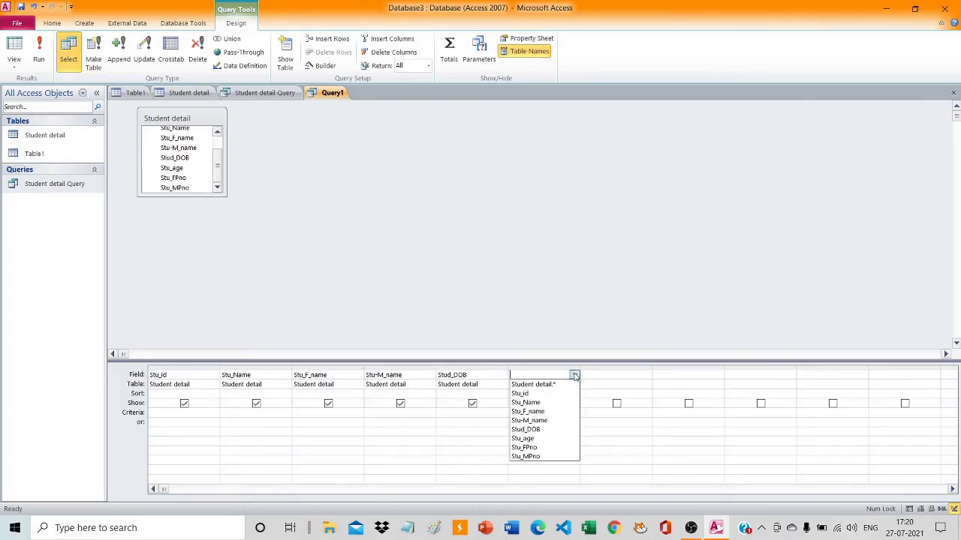
pyautogui.click(546, 442)
# Add the Stu_FPno and Stu_MPno fields as the last two columns of the query.
pyautogui.click(637, 374)
pyautogui.click(646, 375)
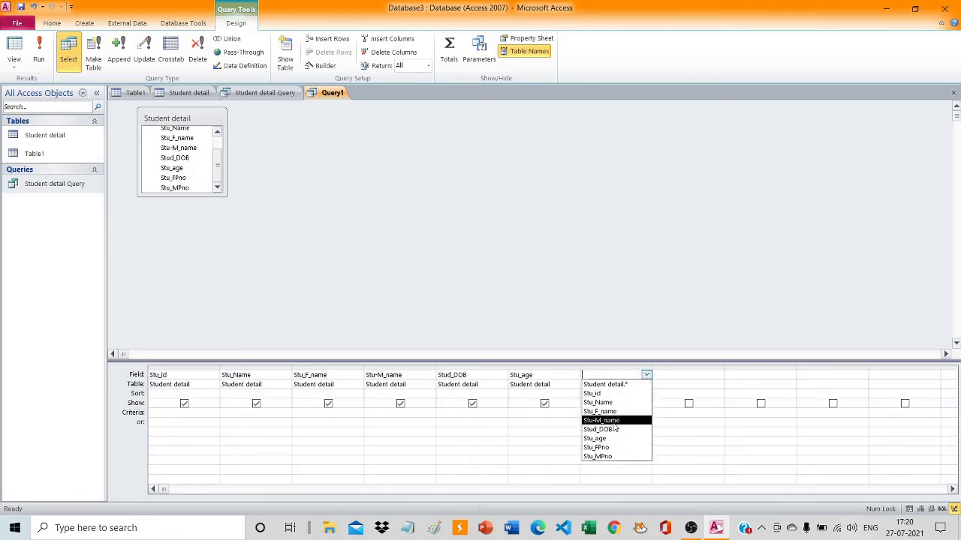
pyautogui.click(610, 449)
pyautogui.click(691, 375)
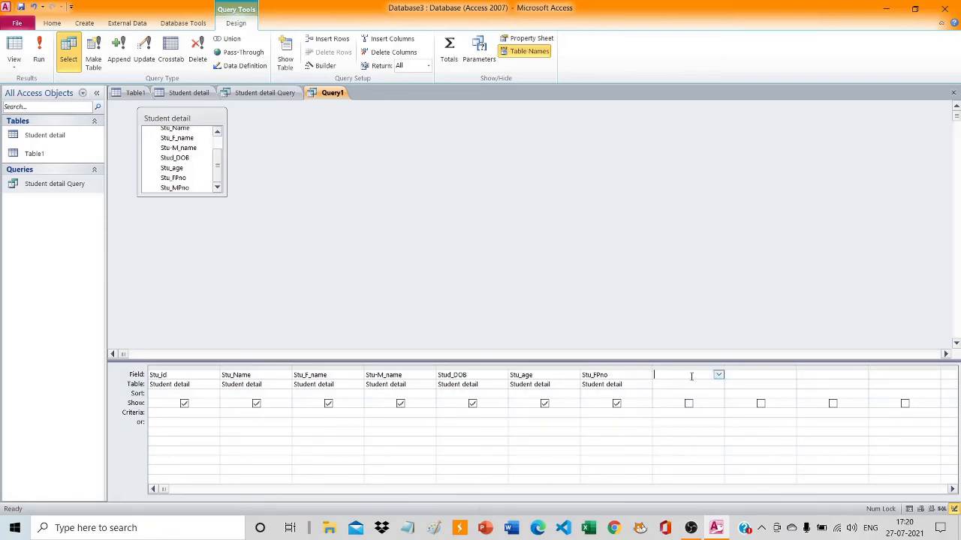
pyautogui.click(718, 376)
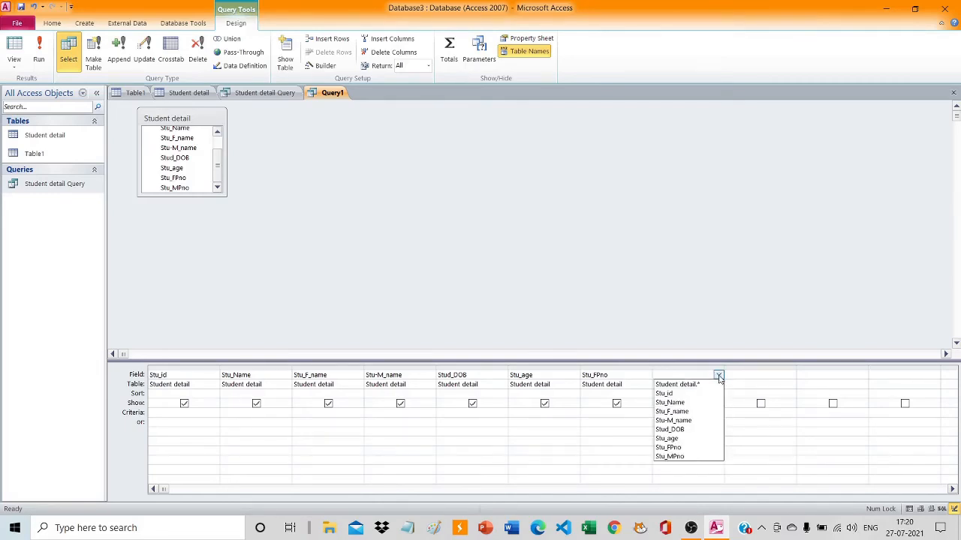
pyautogui.click(684, 456)
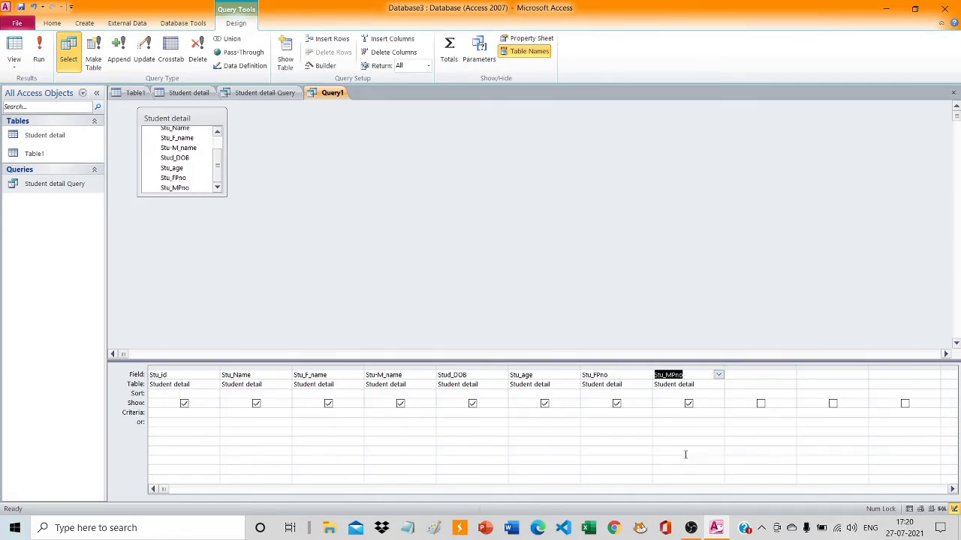
pyautogui.click(514, 321)
# Exclude Stu_FPno and Stu_MPno from the query's shown fields and run the query.
pyautogui.click(617, 404)
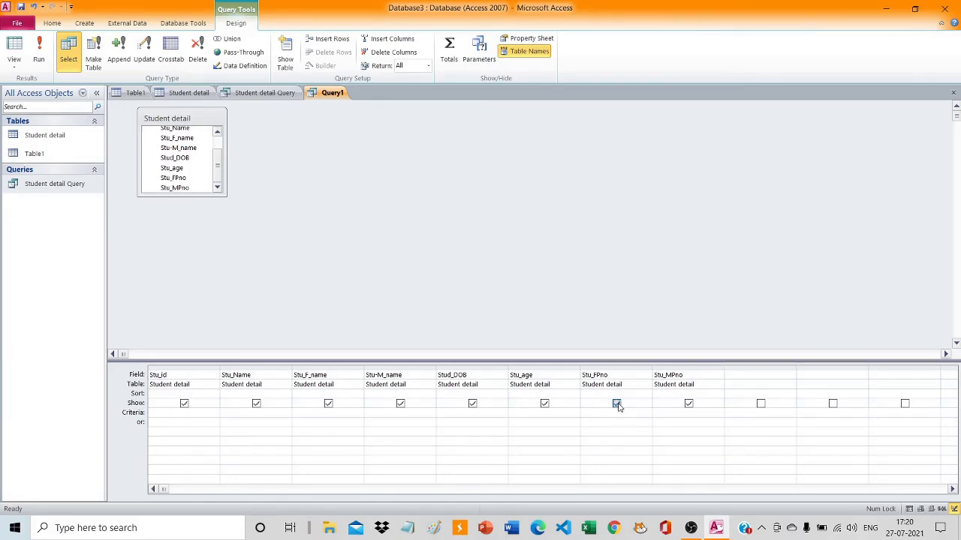
pyautogui.click(688, 404)
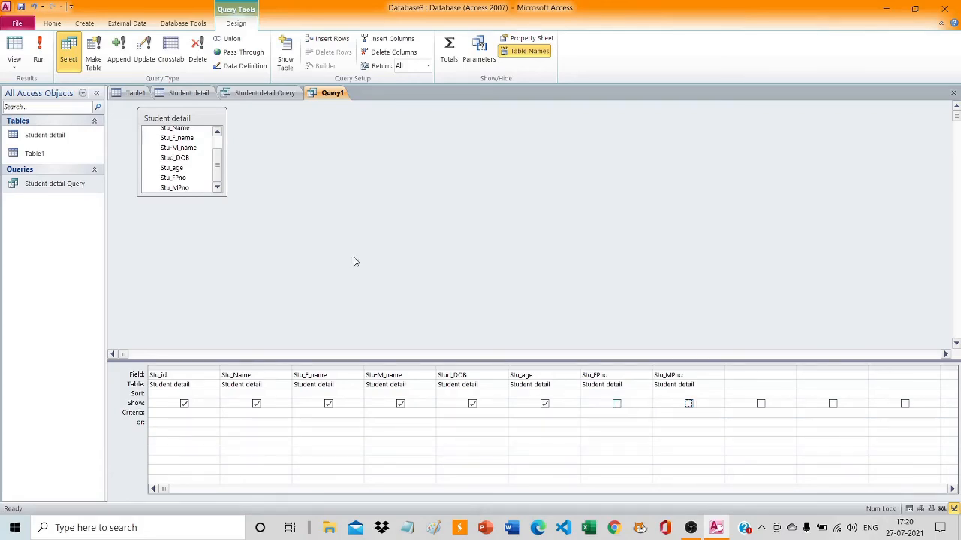
pyautogui.click(39, 53)
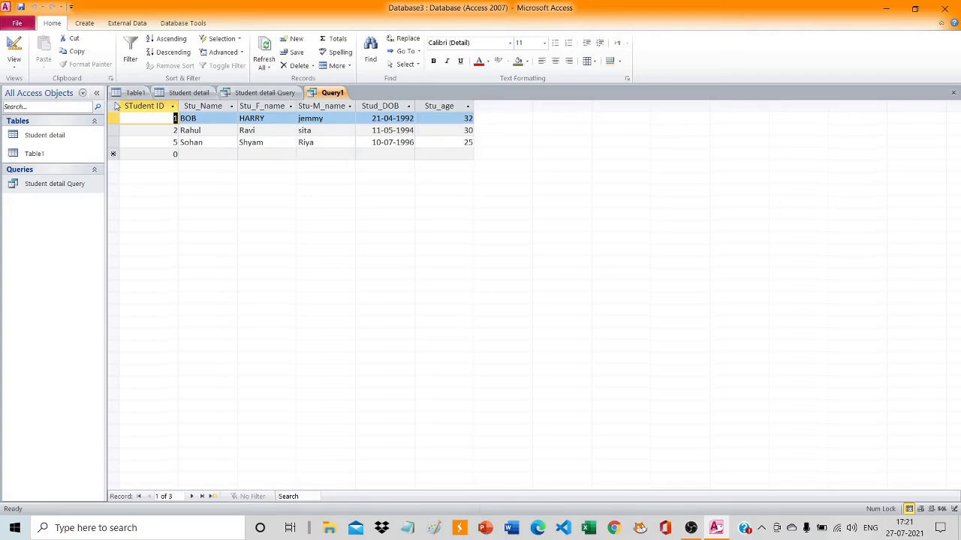
# Create another query in Design view with the Student detail table as its source.
pyautogui.click(60, 183)
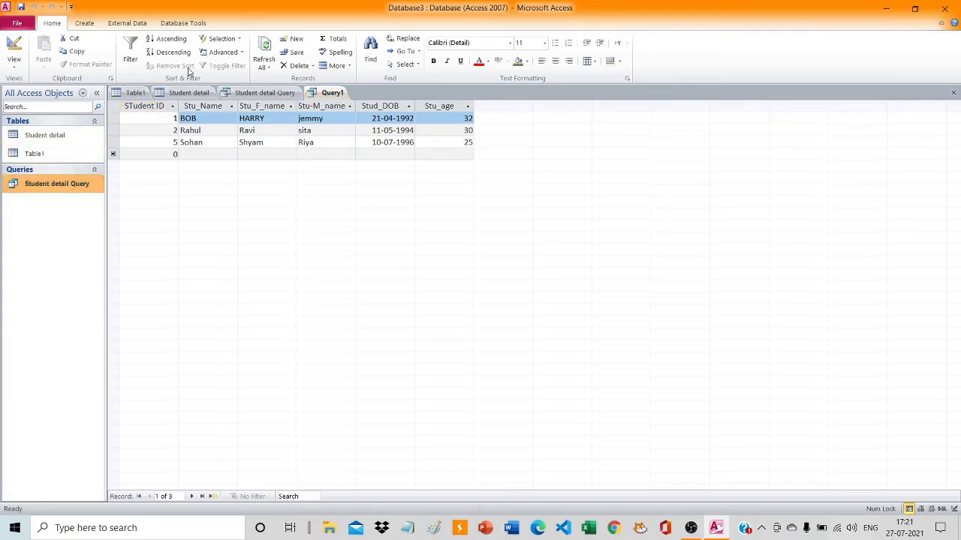
pyautogui.click(90, 26)
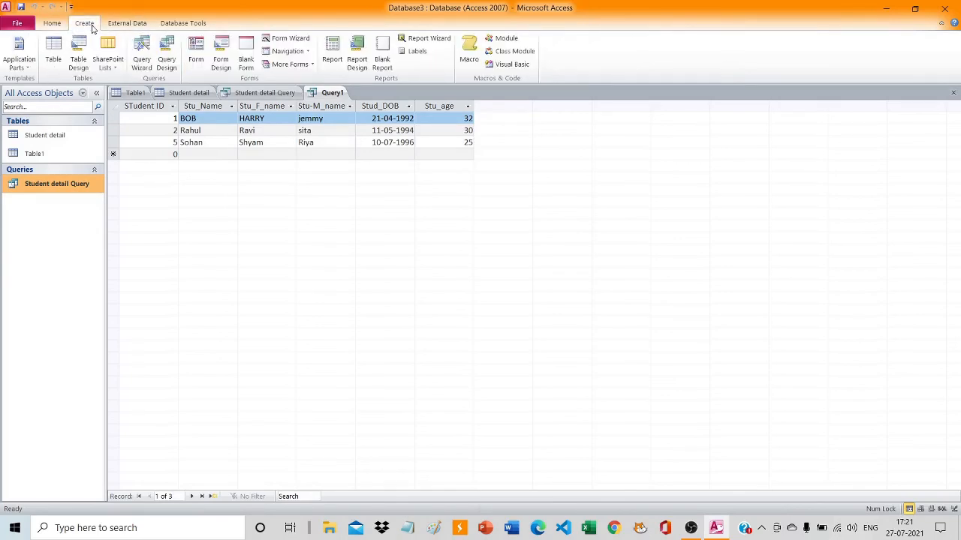
pyautogui.click(168, 56)
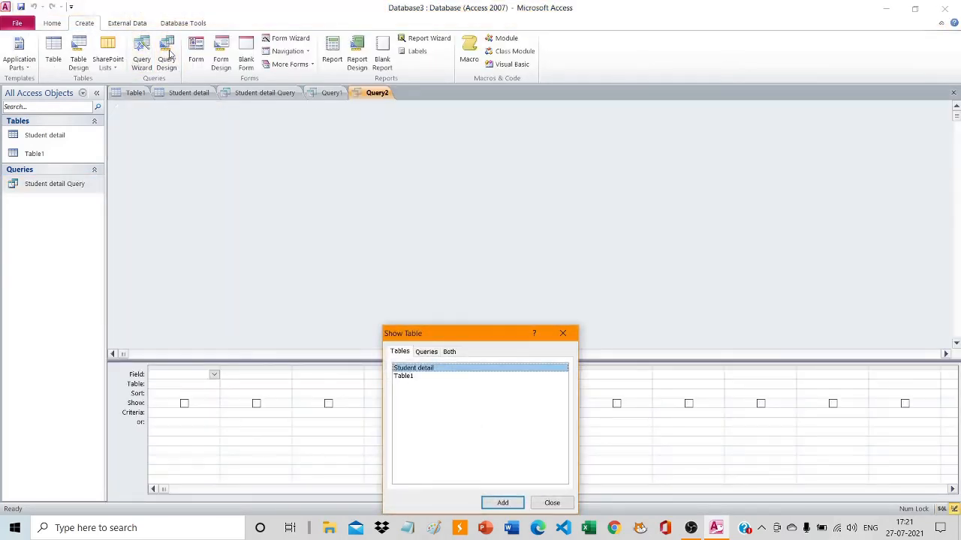
pyautogui.click(510, 505)
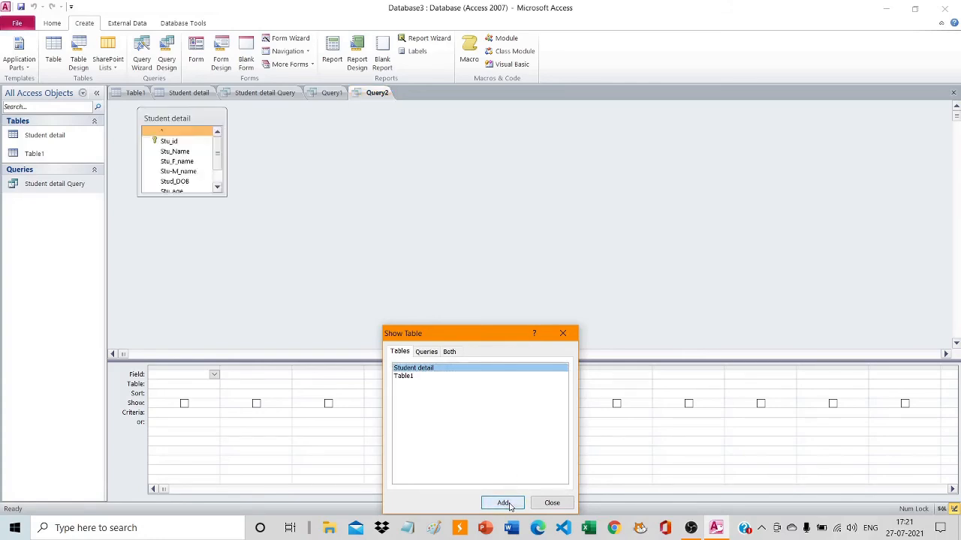
pyautogui.click(551, 502)
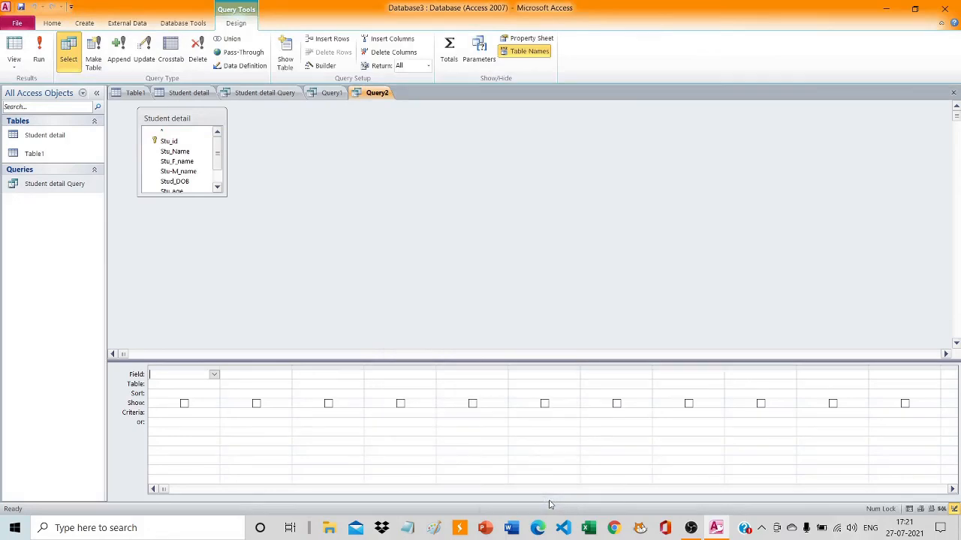
# Add Stu_id, Stu_Name and Stu_F_name as the first three fields of the new query.
pyautogui.click(214, 375)
pyautogui.click(180, 394)
pyautogui.click(277, 379)
pyautogui.click(286, 377)
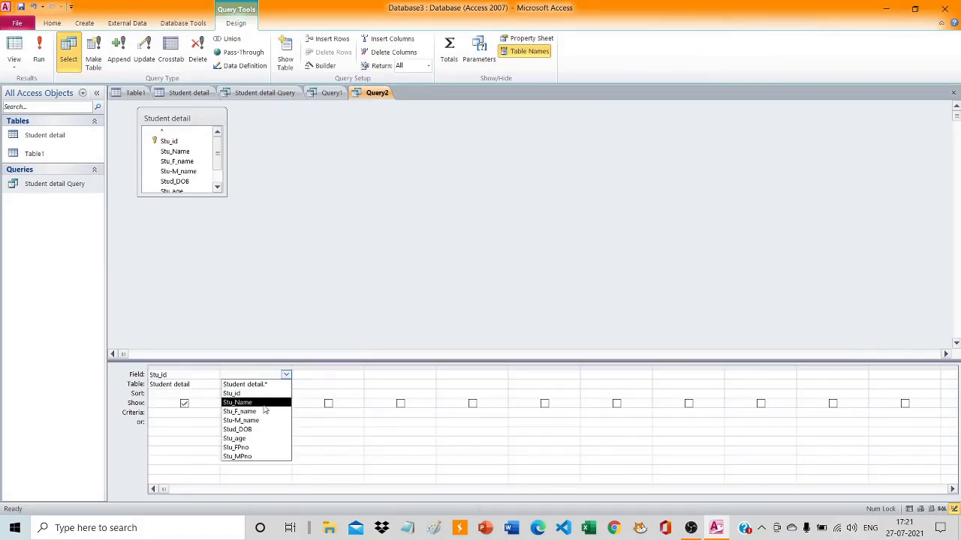
pyautogui.click(261, 399)
pyautogui.click(348, 376)
pyautogui.click(358, 375)
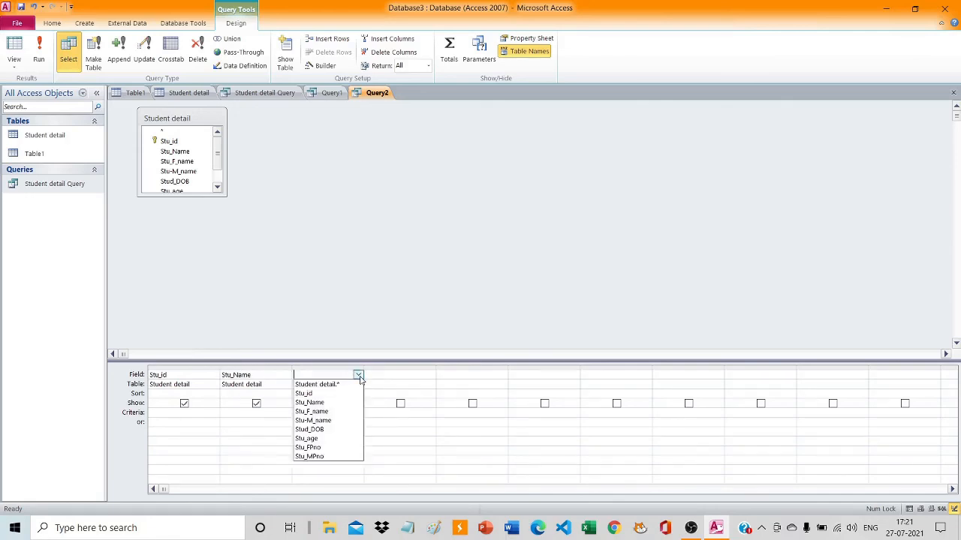
pyautogui.click(323, 411)
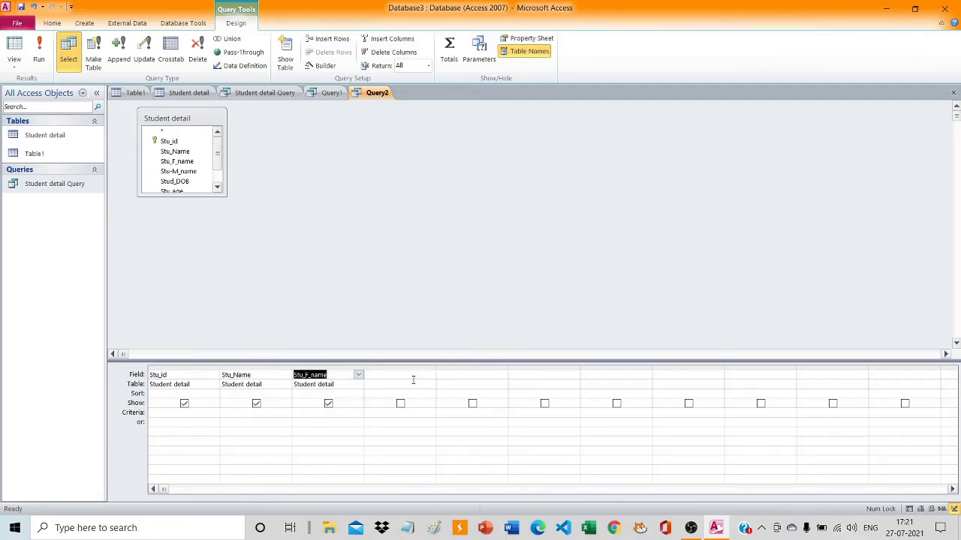
# Add Stu-M_name, Stud_DOB and Stu_age as the fourth to sixth fields of the new query.
pyautogui.click(418, 377)
pyautogui.click(430, 376)
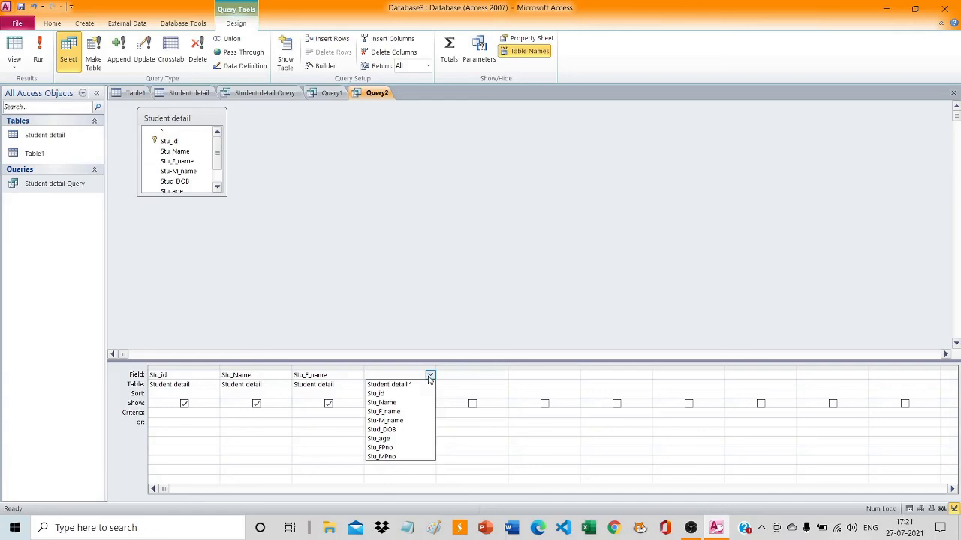
pyautogui.click(408, 420)
pyautogui.click(441, 375)
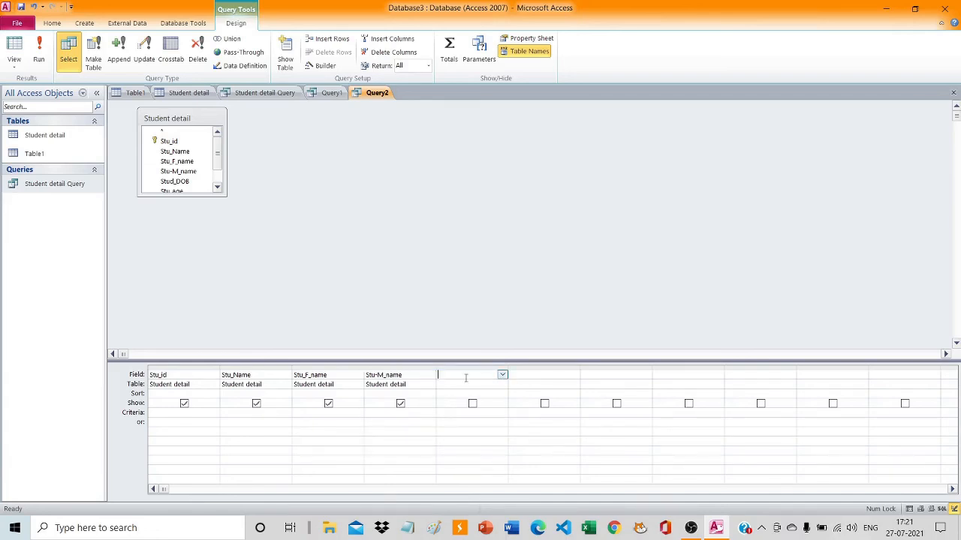
pyautogui.click(502, 375)
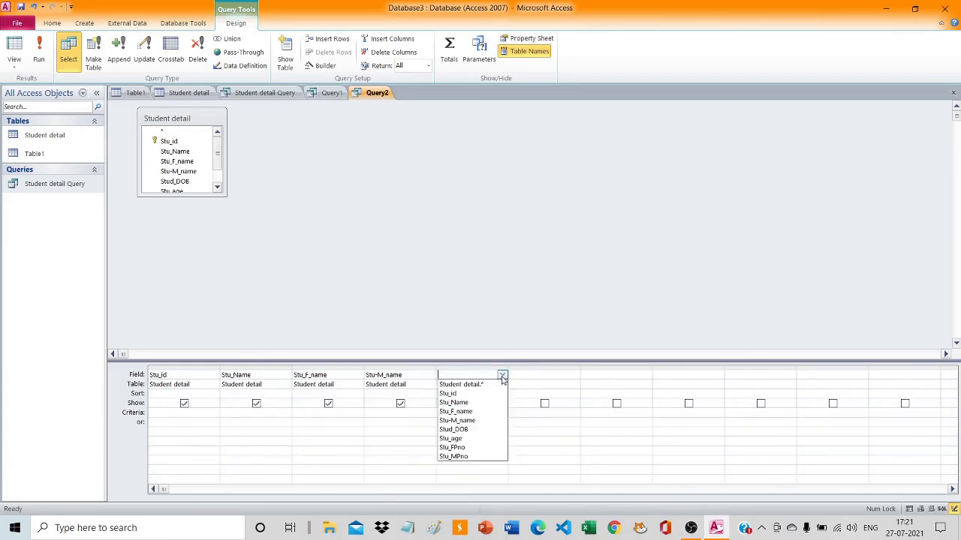
pyautogui.click(482, 429)
pyautogui.click(552, 368)
pyautogui.click(541, 376)
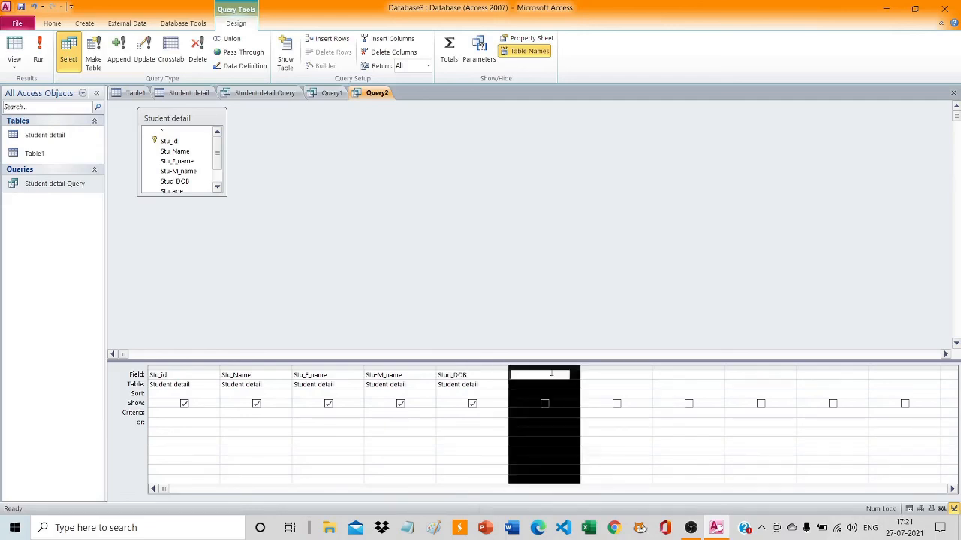
pyautogui.click(574, 375)
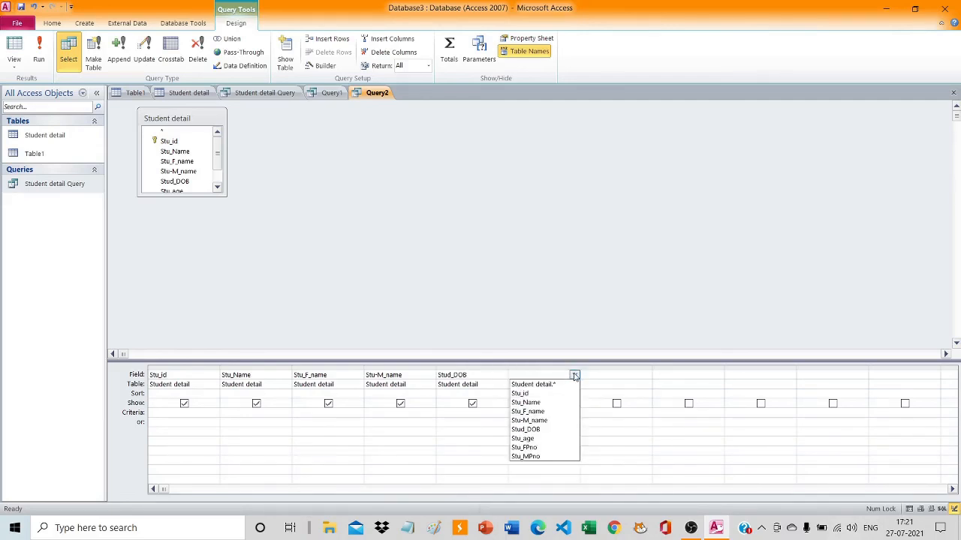
pyautogui.click(542, 438)
# Complete the new query's field list with Stu_FPno and Stu_MPno.
pyautogui.click(624, 376)
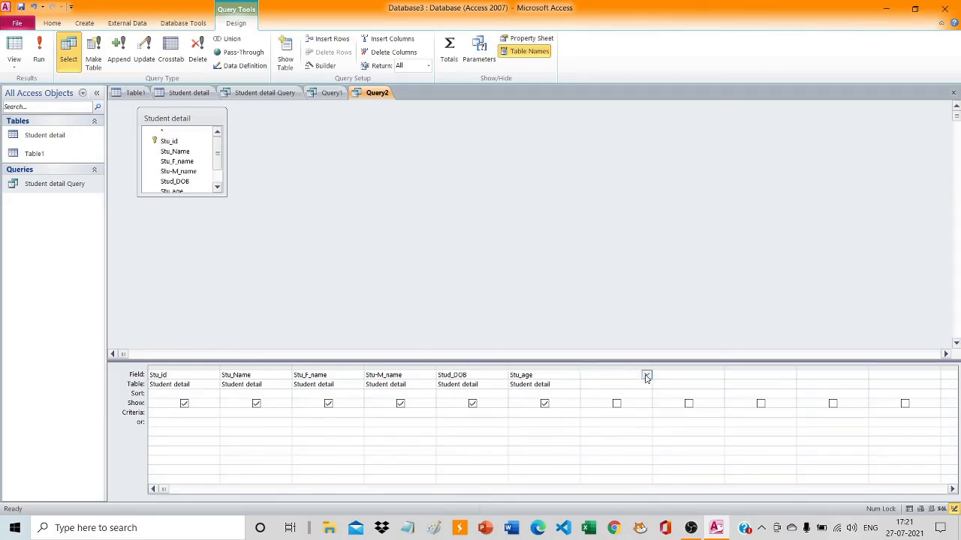
pyautogui.click(646, 374)
pyautogui.click(617, 448)
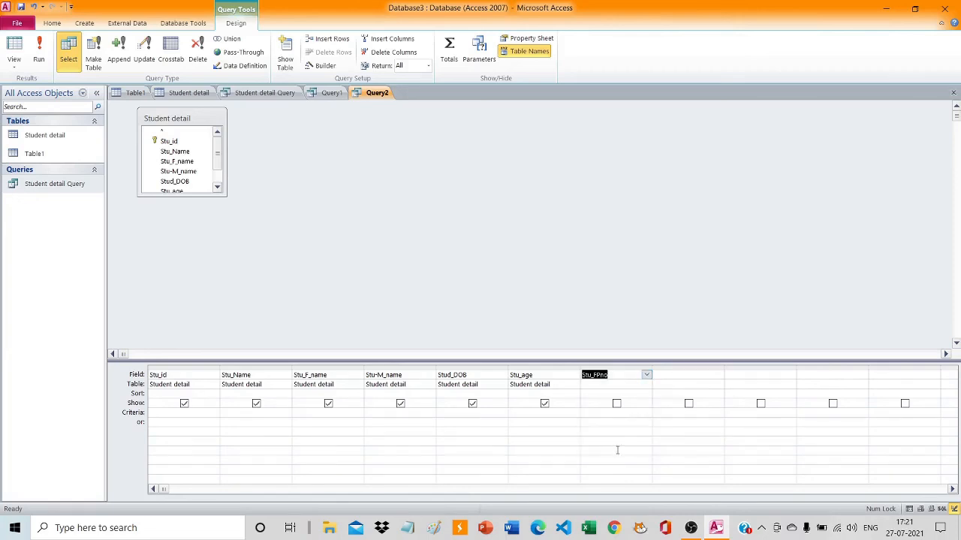
pyautogui.click(706, 376)
pyautogui.click(717, 375)
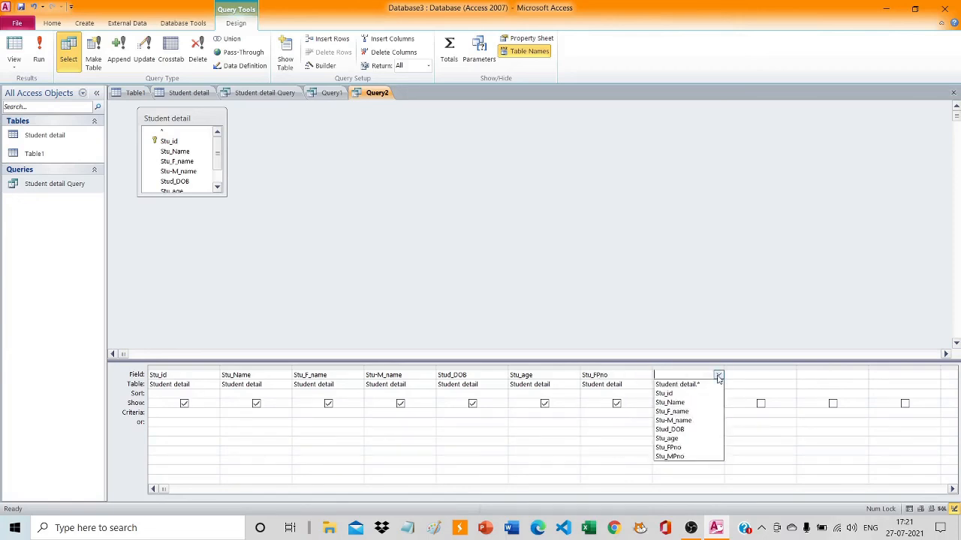
pyautogui.click(689, 456)
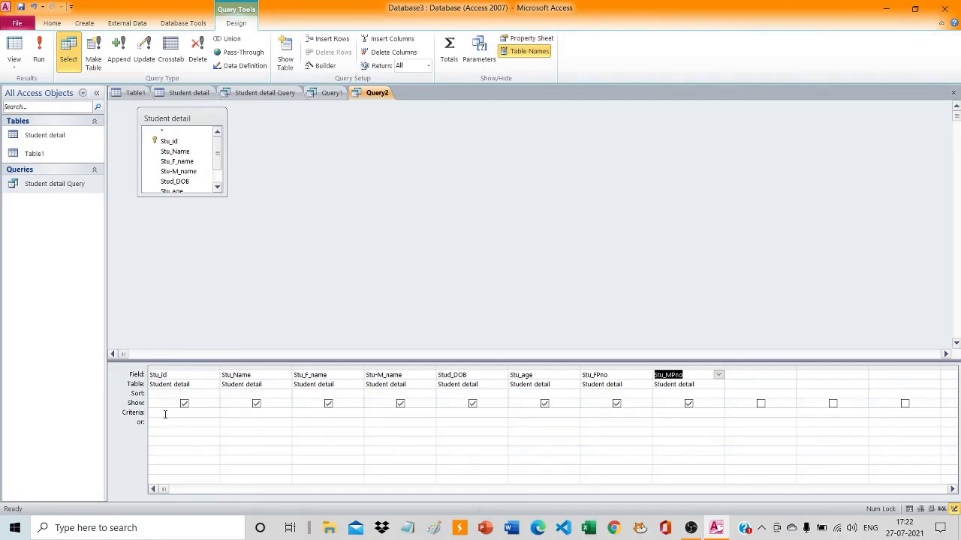
# Set the Stu_id criterion of the new query to >4 and run the query.
pyautogui.click(165, 413)
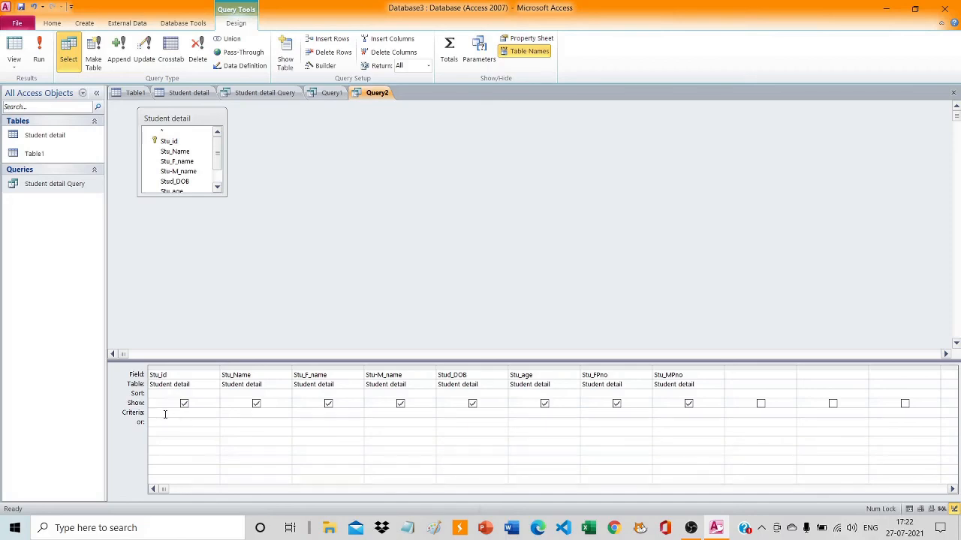
pyautogui.write('>4')
pyautogui.click(42, 55)
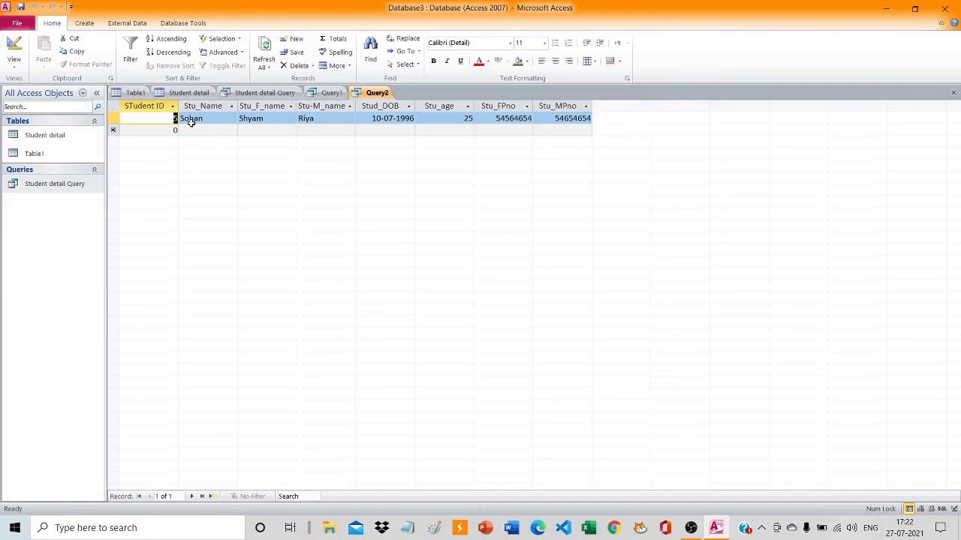
# Open the Student detail table and then the Student detail Query to compare their records with the filtered result.
pyautogui.click(61, 139)
pyautogui.doubleClick(62, 139)
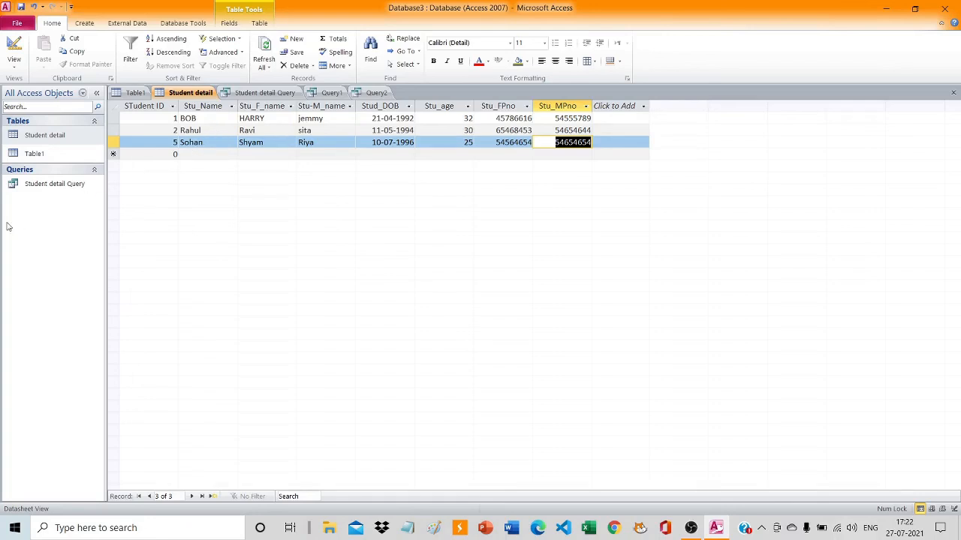
pyautogui.click(66, 189)
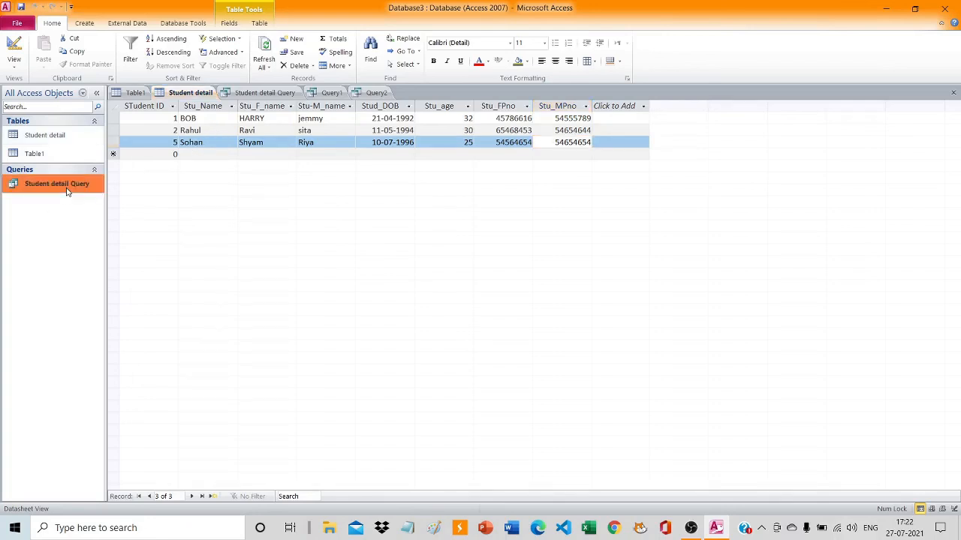
pyautogui.doubleClick(66, 190)
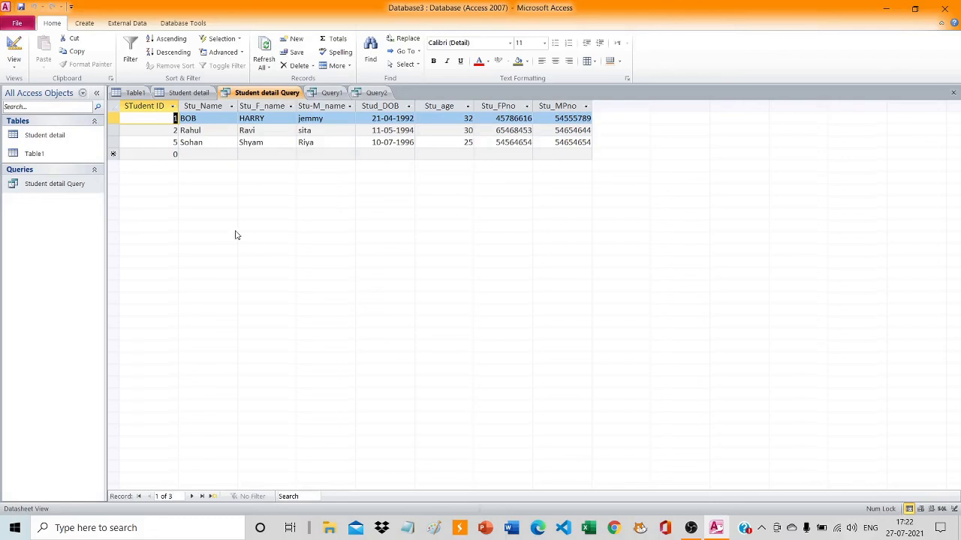